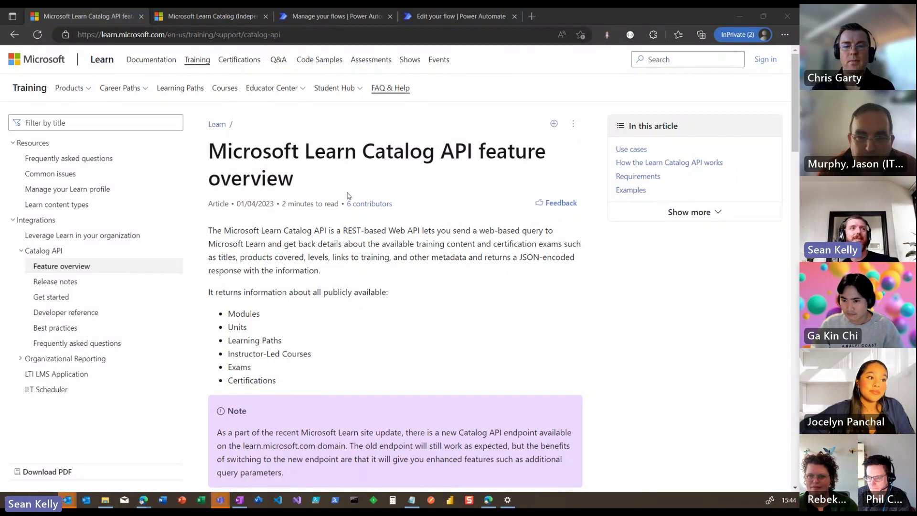
scroll(227, 226, "down", 2)
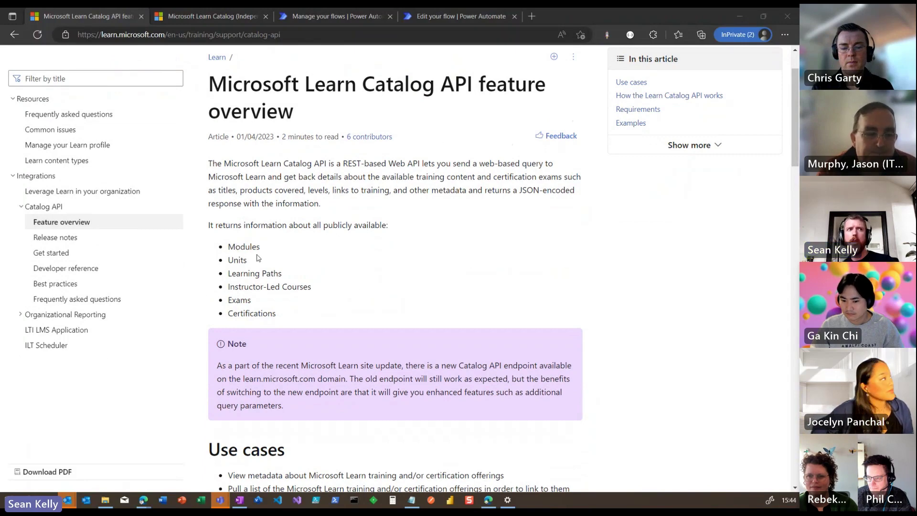
scroll(258, 258, "down", 2)
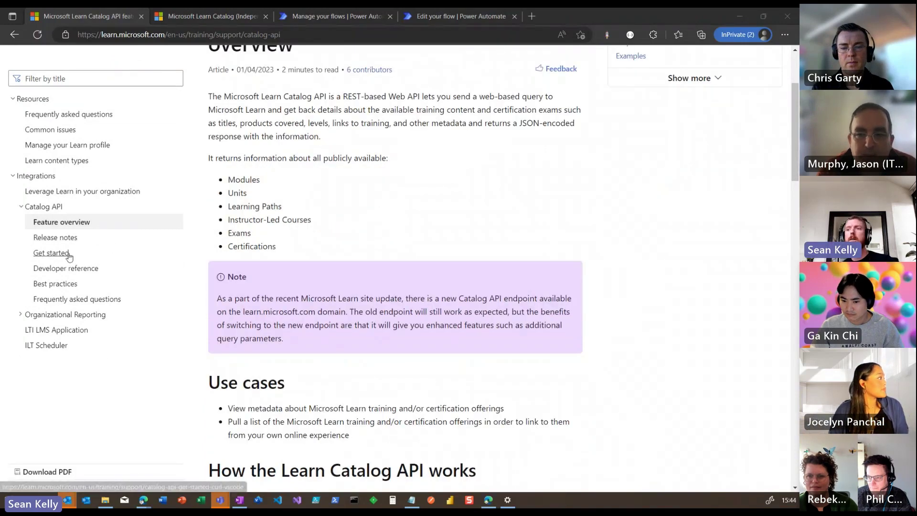
left_click(189, 35)
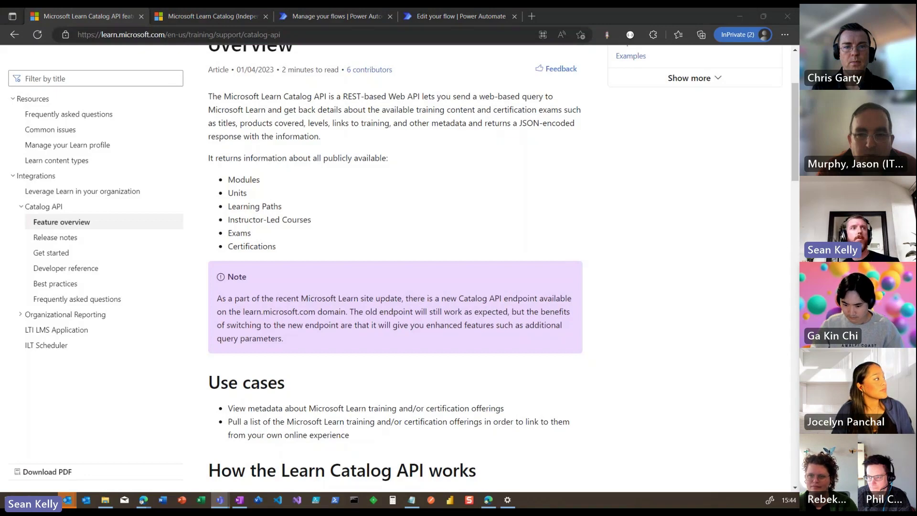
left_click(232, 288)
scroll(348, 305, "down", 5)
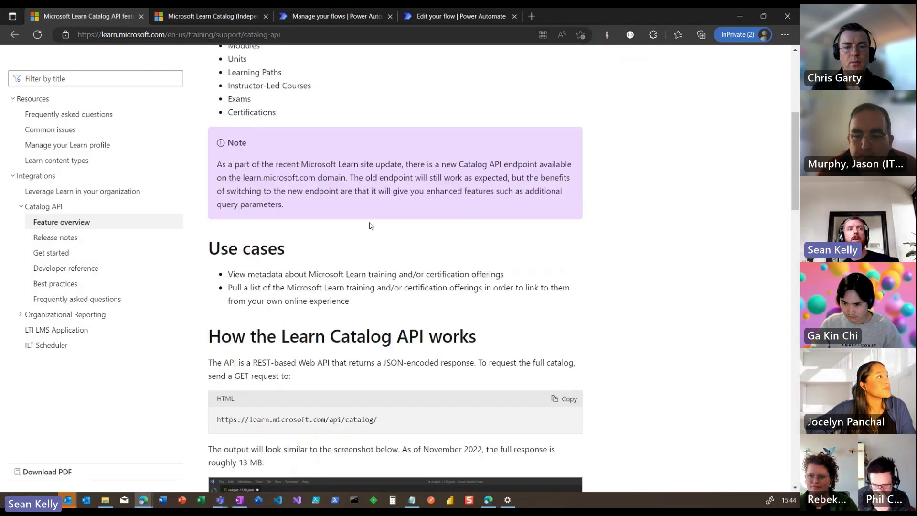
left_click_drag(393, 284, 214, 290)
key("ctrl+c")
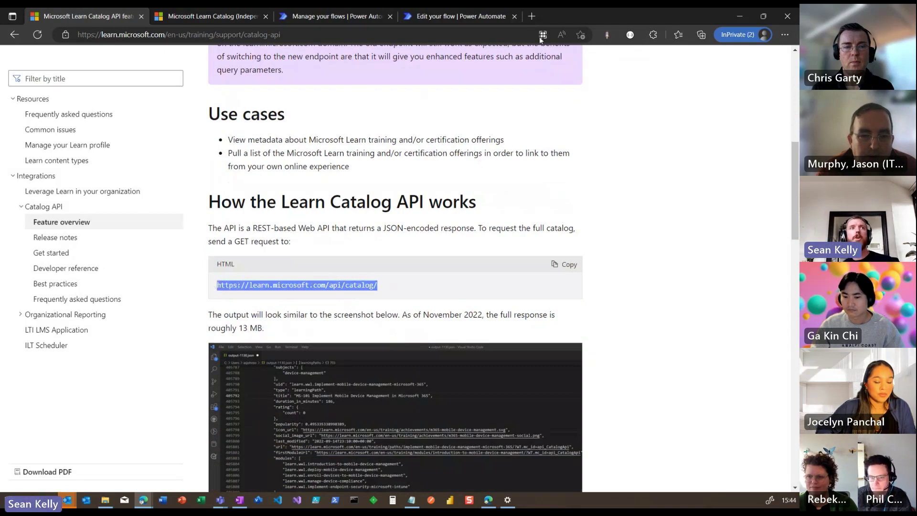
left_click(531, 16)
key("ctrl+v")
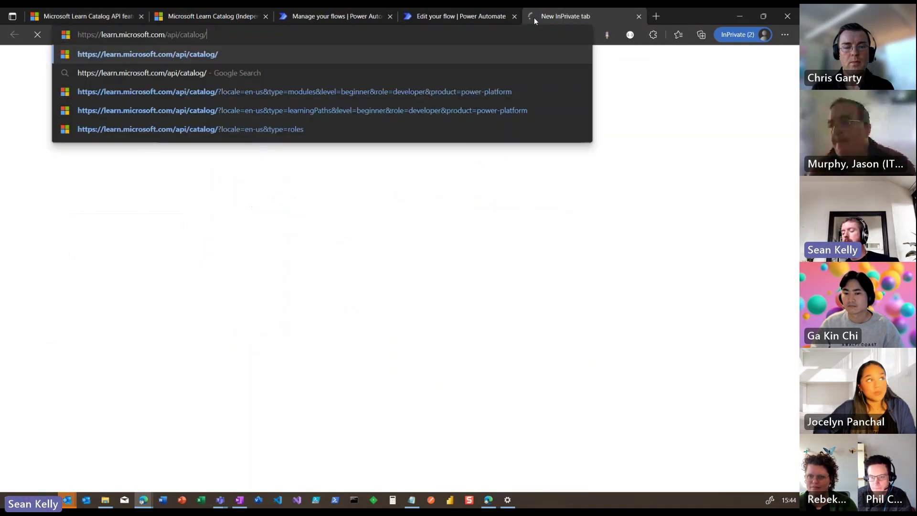
key("Return")
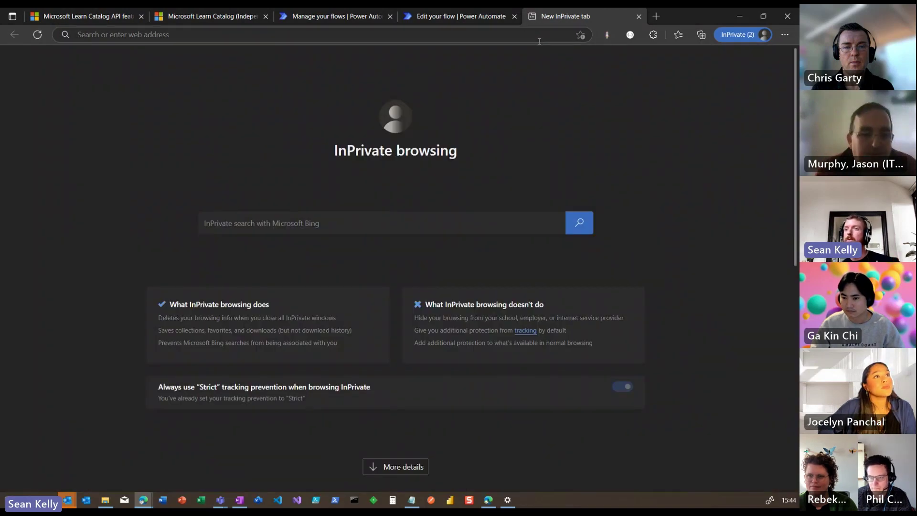
left_click(509, 32)
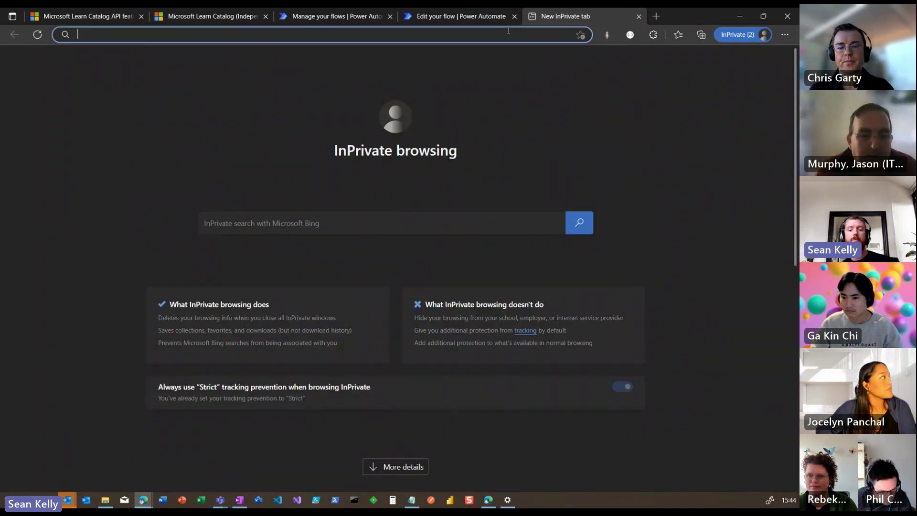
key("ctrl+v")
key("Return")
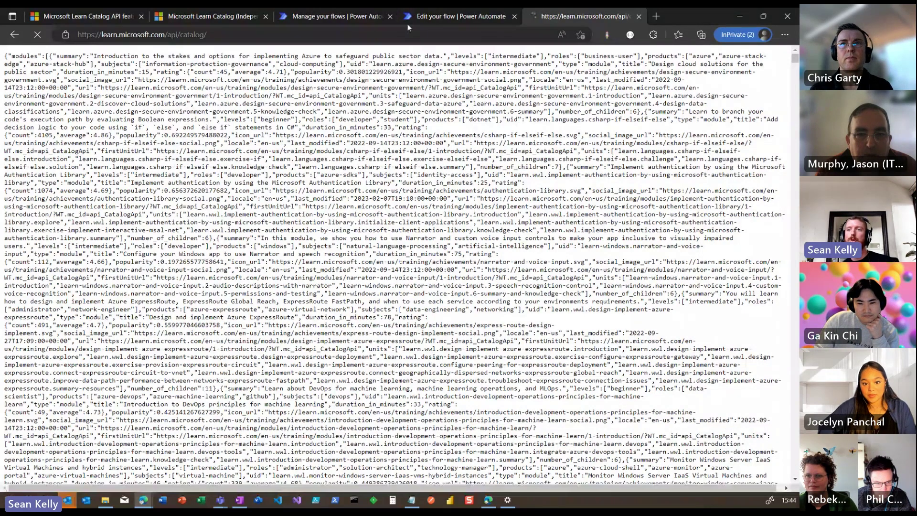
mouse_move(407, 24)
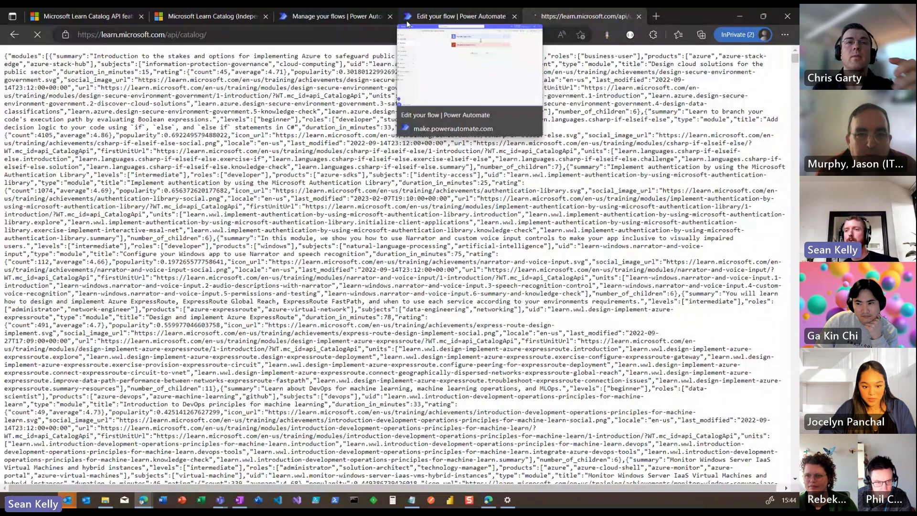
key("ctrl+w")
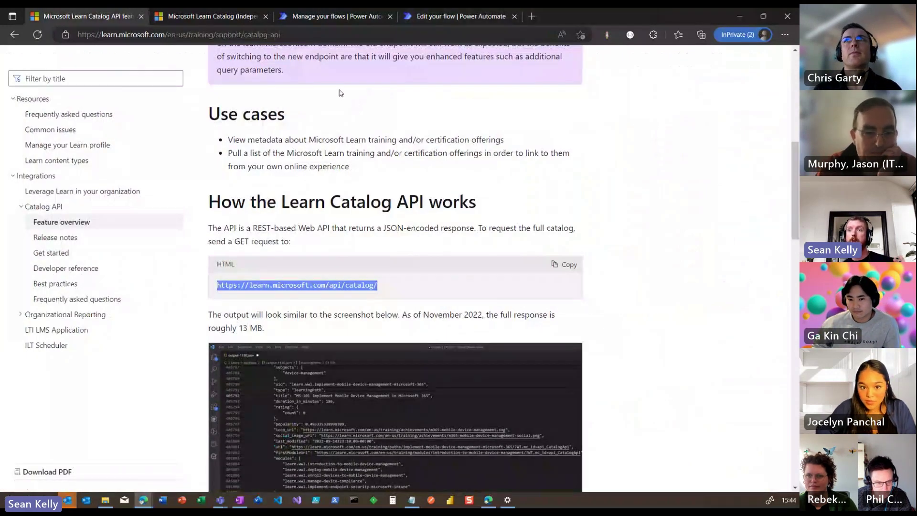
Step: Switch to the Microsoft Learn Catalog (Independent Publisher) connector reference and scroll through its throttling limits and actions
left_click(231, 19)
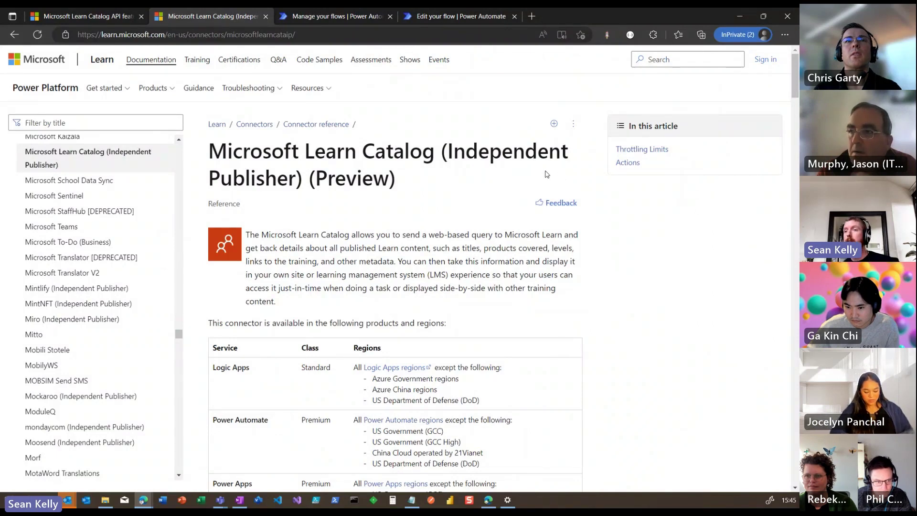
scroll(515, 174, "down", 5)
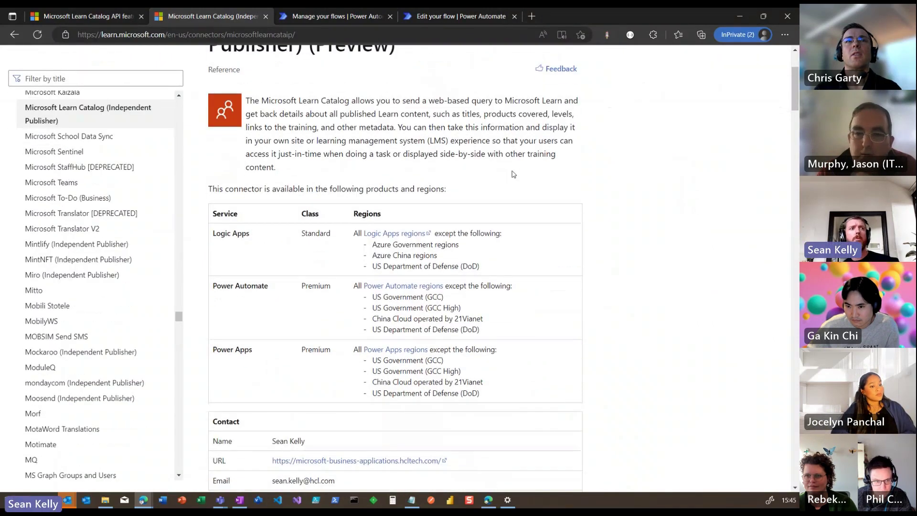
scroll(514, 173, "down", 9)
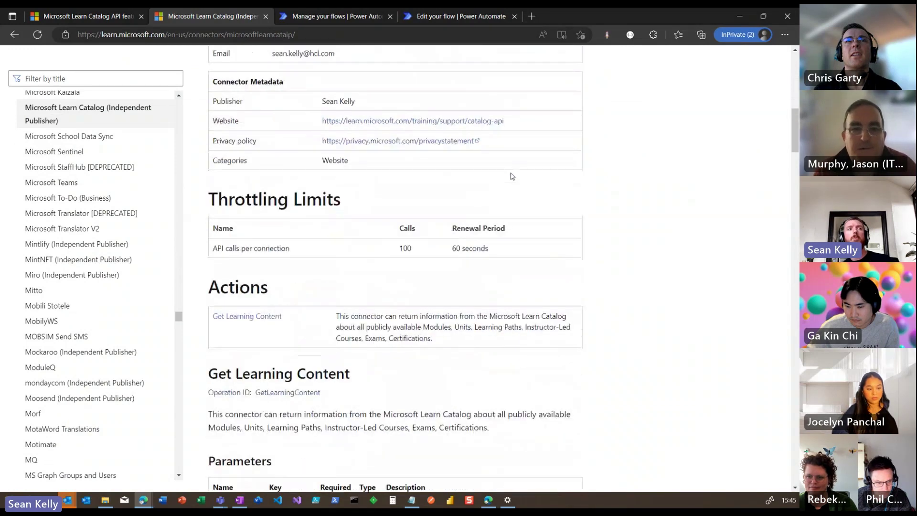
scroll(352, 218, "down", 1)
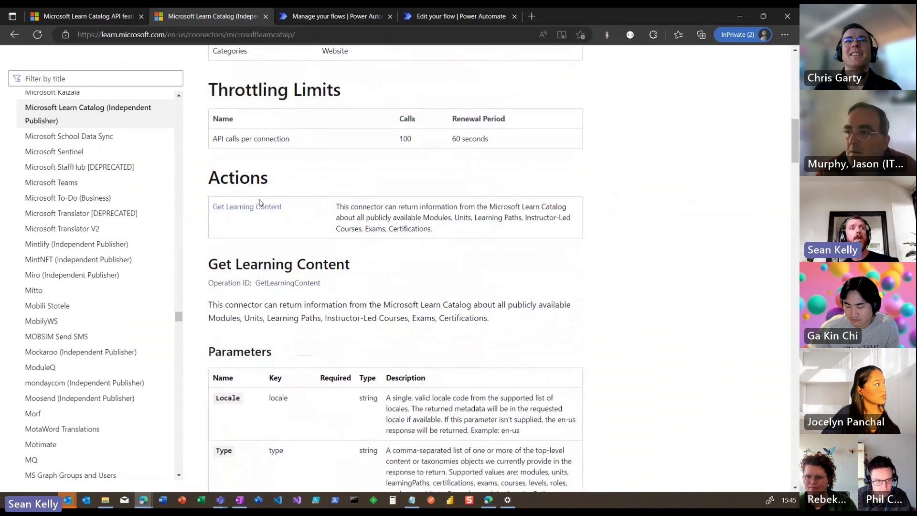
scroll(261, 208, "down", 1)
scroll(261, 208, "down", 3)
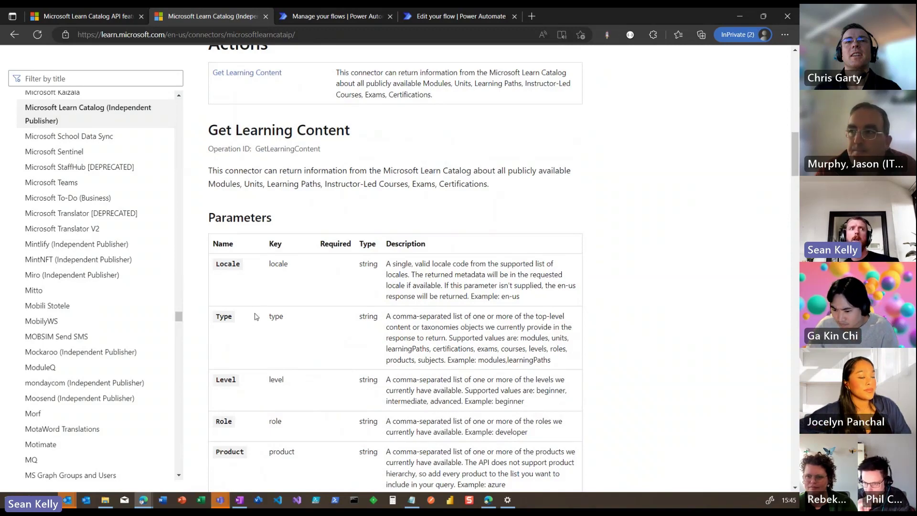
scroll(255, 317, "down", 1)
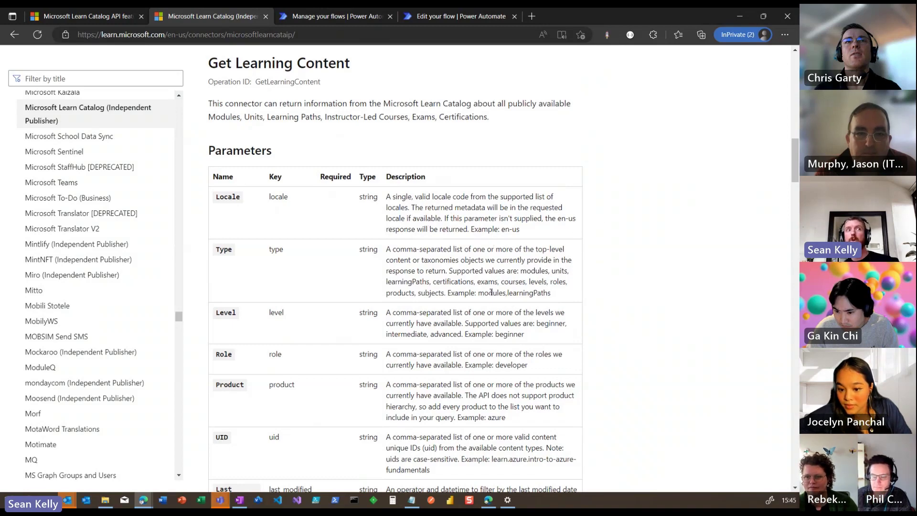
Step: Select the example Type value 'modules,learningPaths' and review the Get Learning Content parameters
left_click_drag(479, 293, 553, 296)
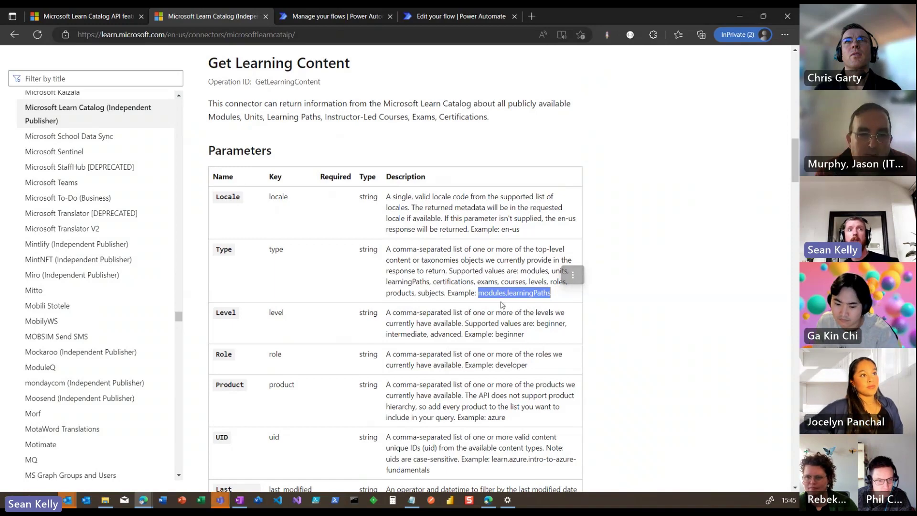
scroll(414, 318, "down", 1)
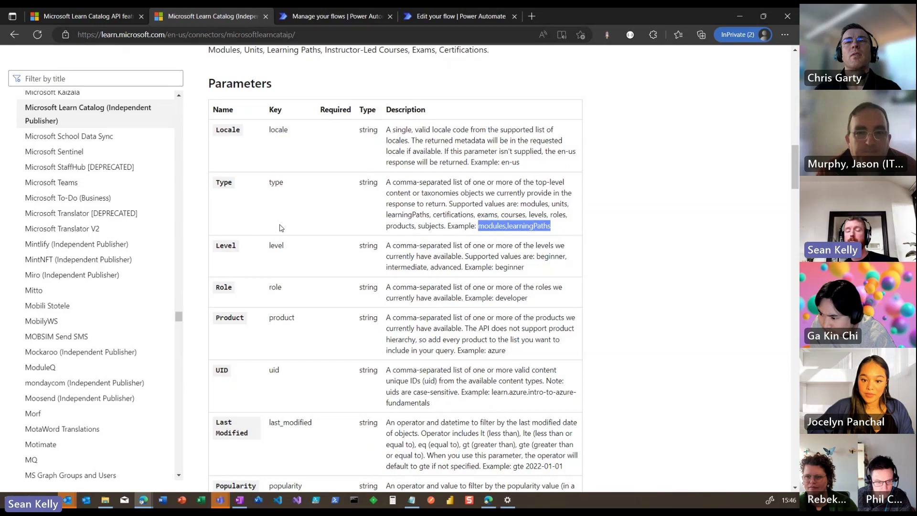
scroll(324, 228, "down", 3)
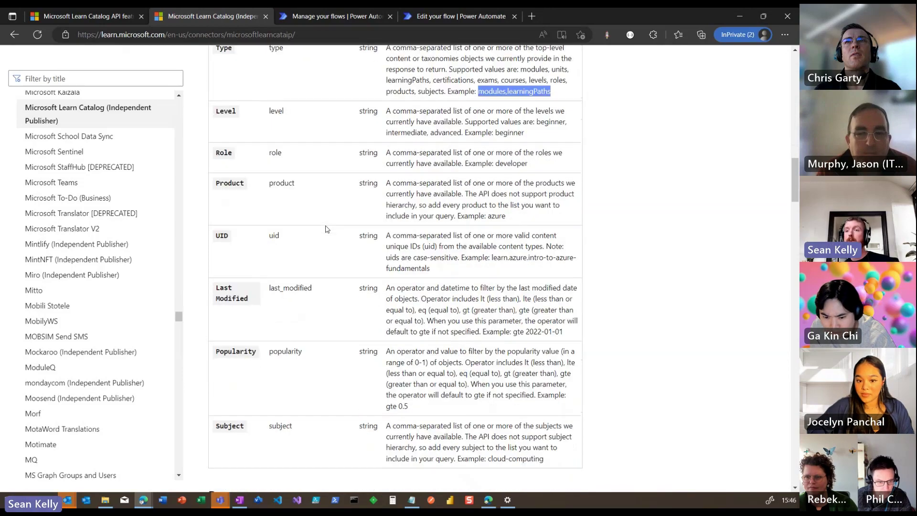
scroll(326, 229, "up", 7)
scroll(327, 228, "up", 6)
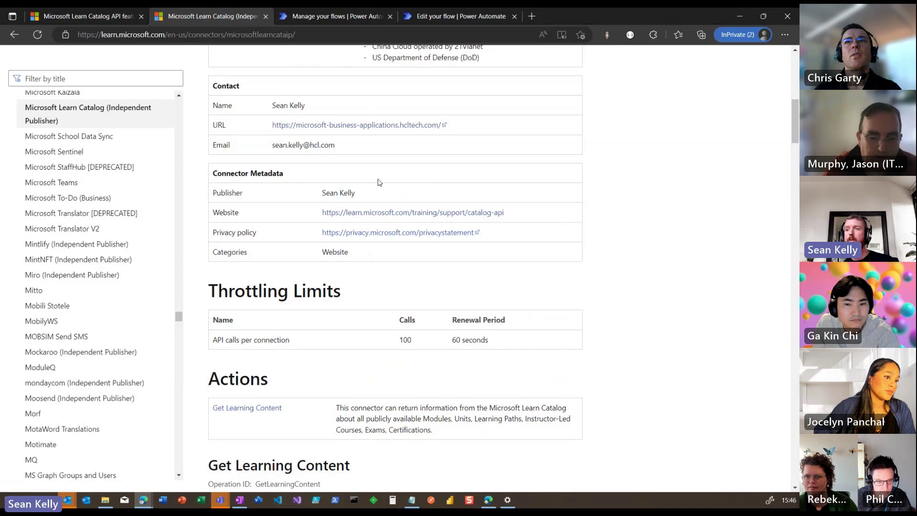
Step: Open the Get Microsoft Learn Catalog Content flow in the editor and expand its manual trigger's Content type input
left_click(326, 20)
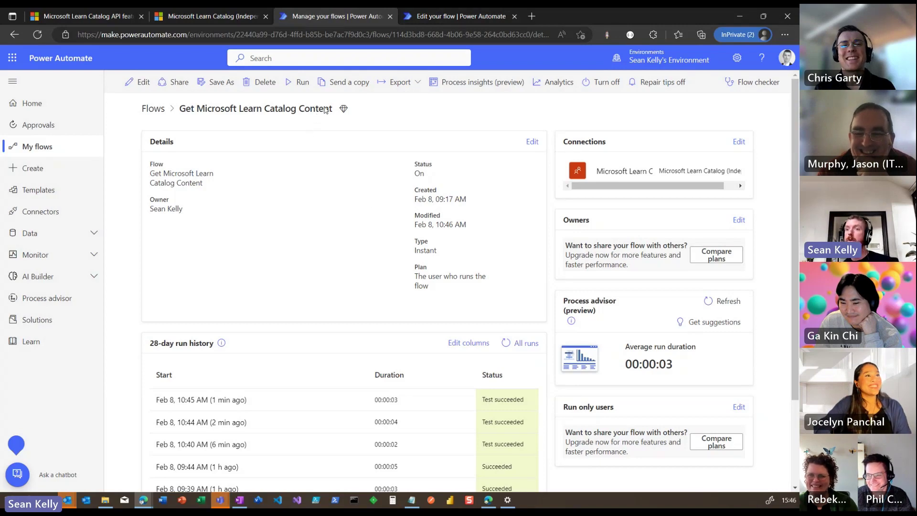
left_click(444, 16)
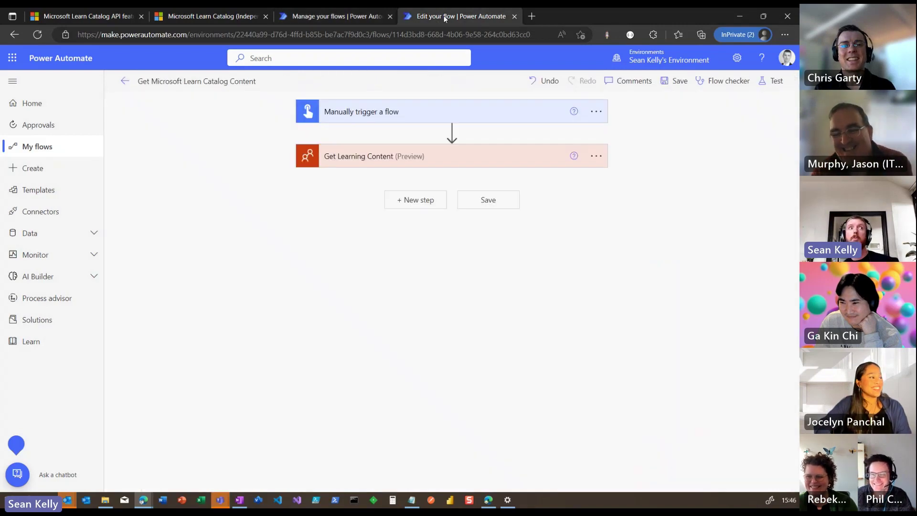
left_click(401, 113)
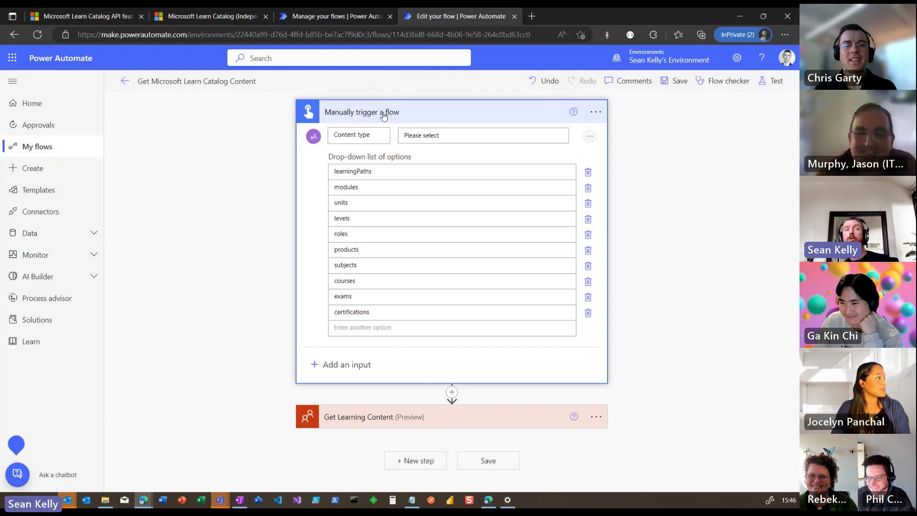
left_click(346, 134)
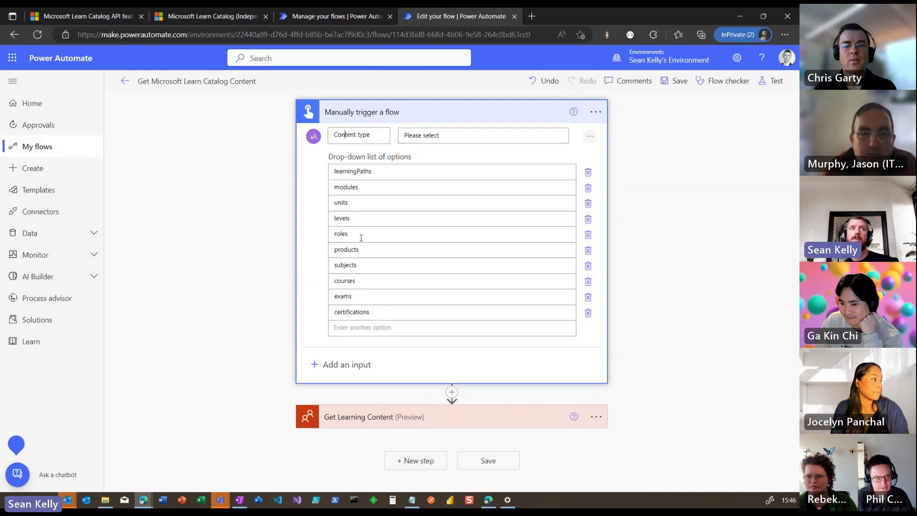
Step: Delete the existing Get Learning Content step from the flow
left_click(404, 119)
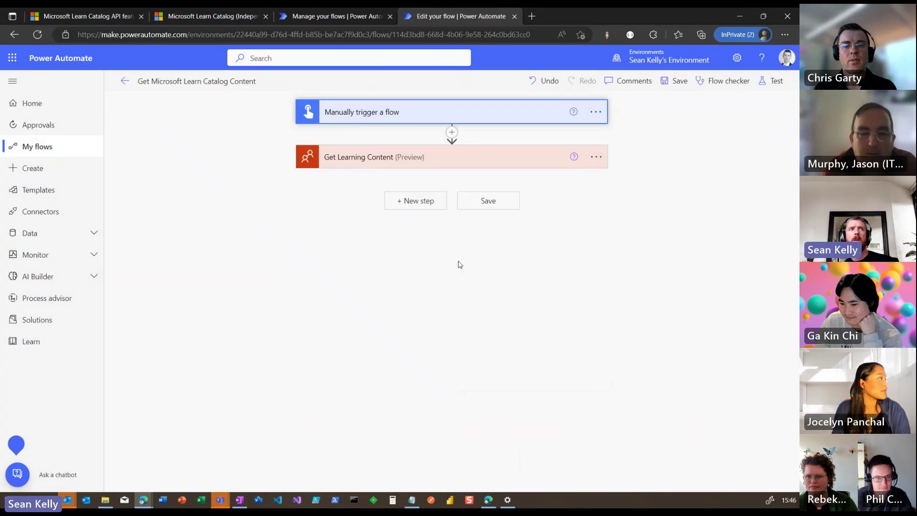
left_click(597, 156)
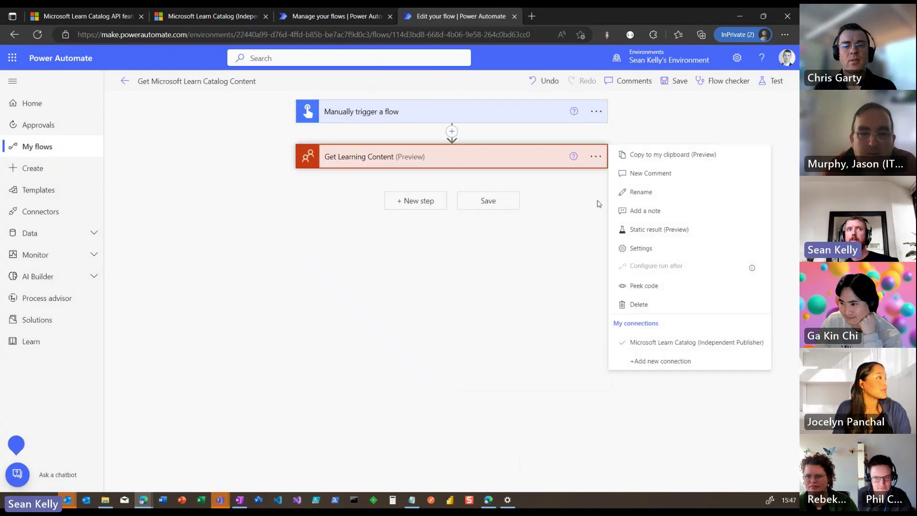
left_click(664, 304)
left_click(404, 291)
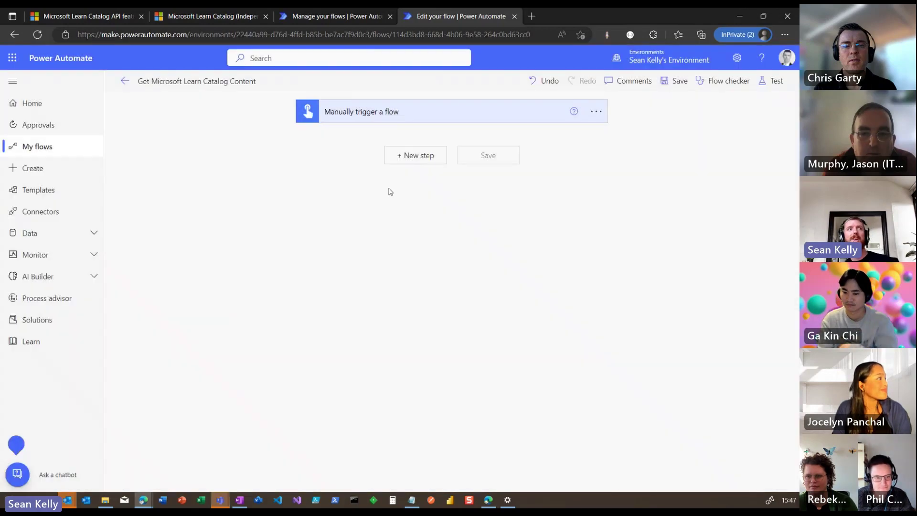
Step: Add a new Get Learning Content action from the Microsoft Learn Catalog connector after the trigger
left_click(415, 155)
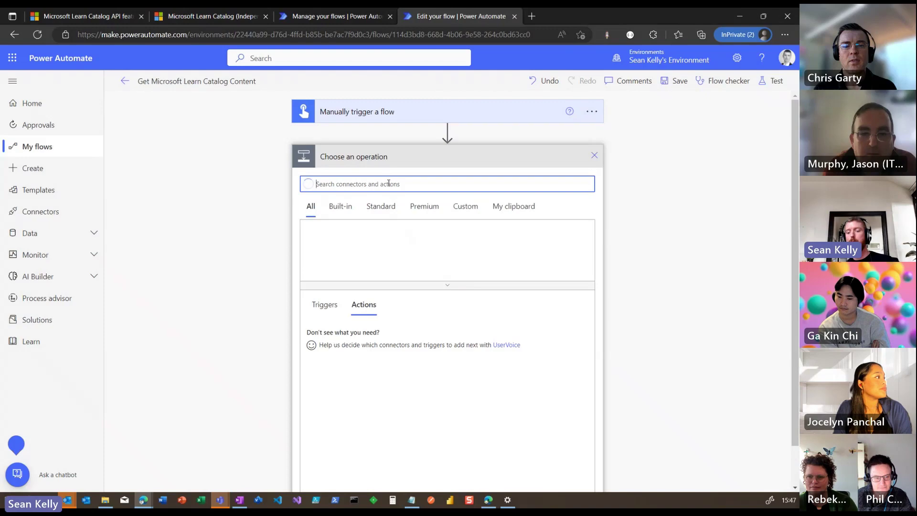
type("learn")
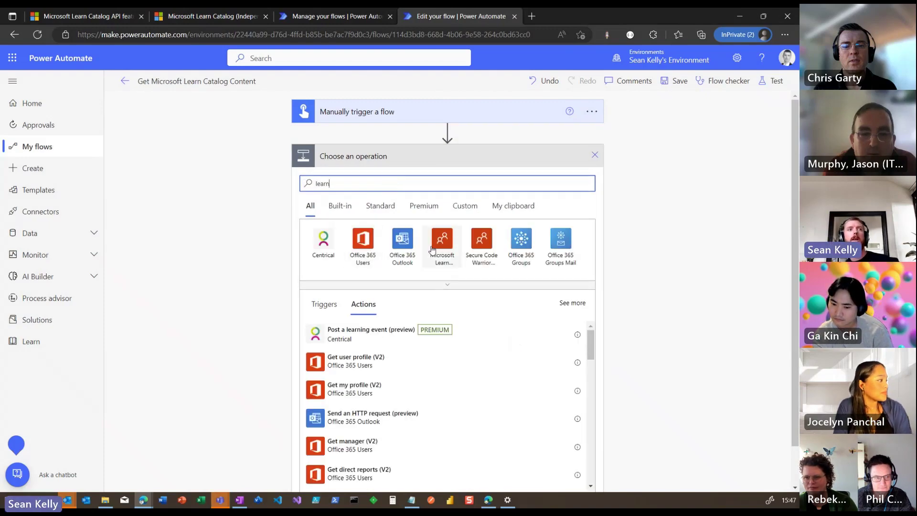
left_click(432, 249)
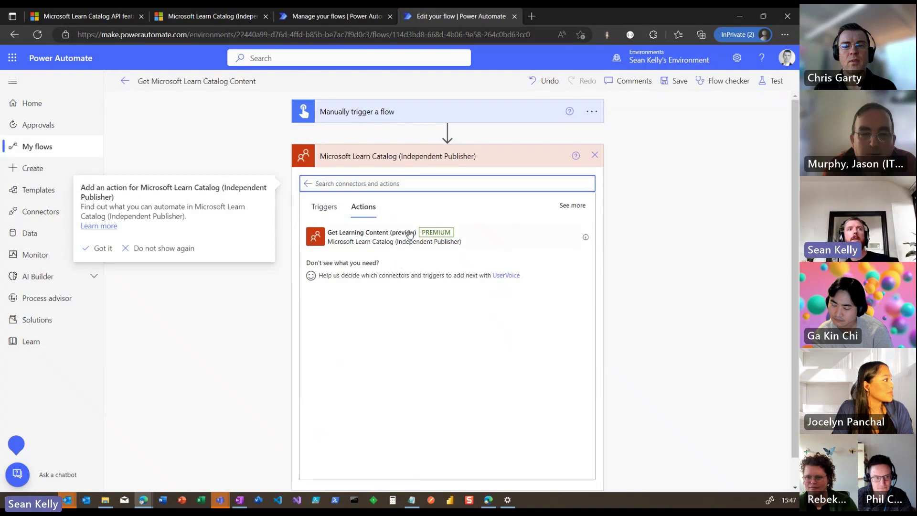
left_click(586, 237)
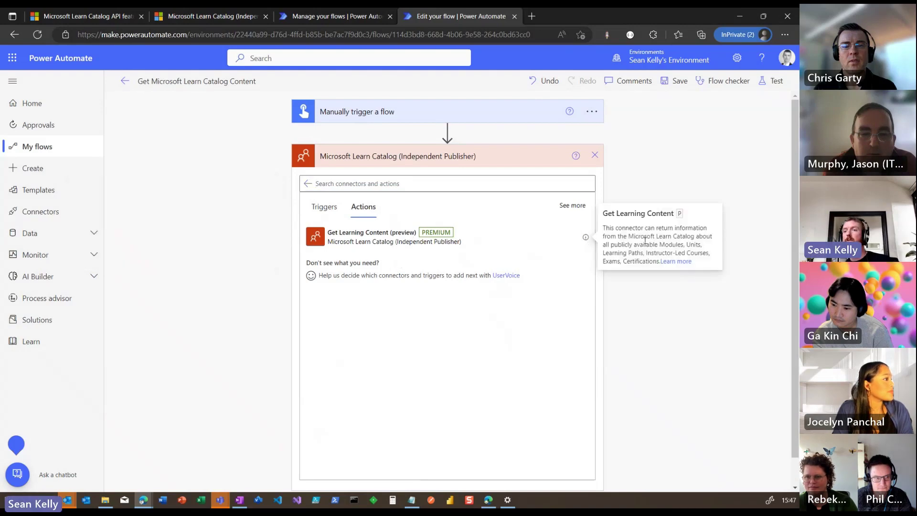
left_click(367, 241)
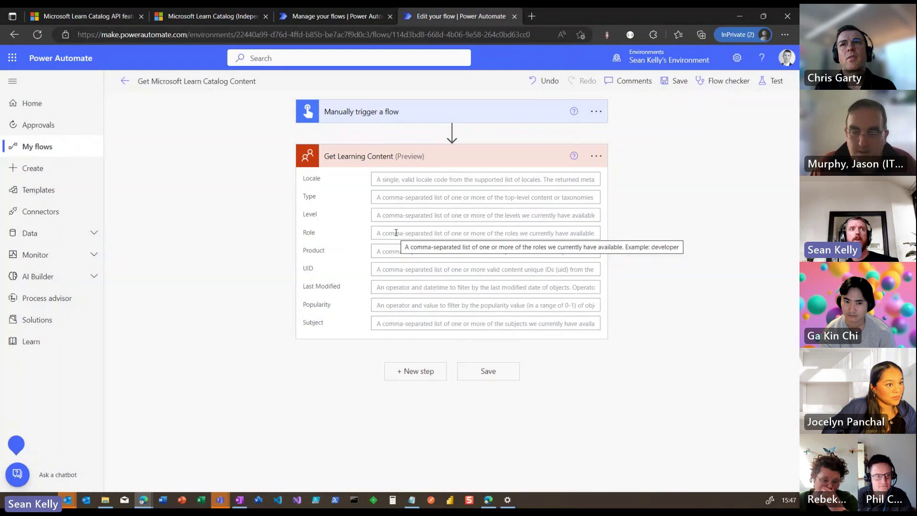
Step: Map the trigger's Content type dynamic value into the Get Learning Content Type field and save the flow
left_click(376, 111)
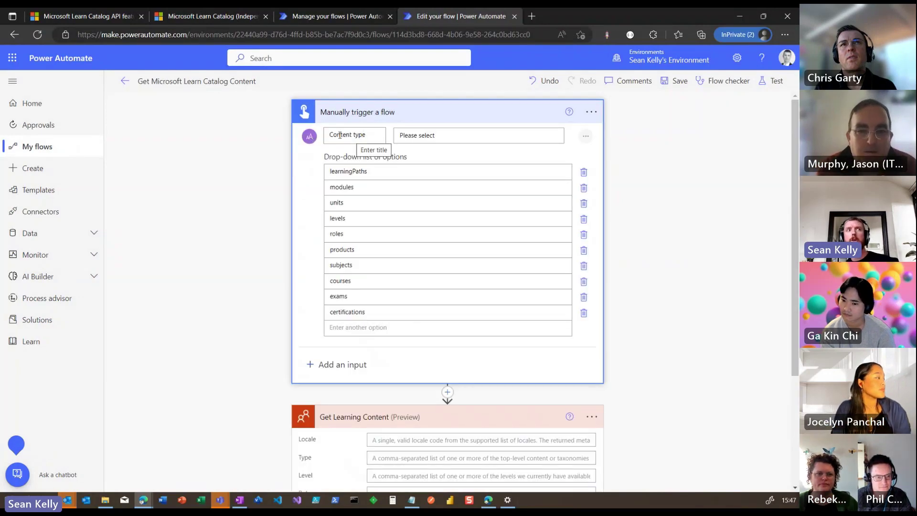
left_click(372, 117)
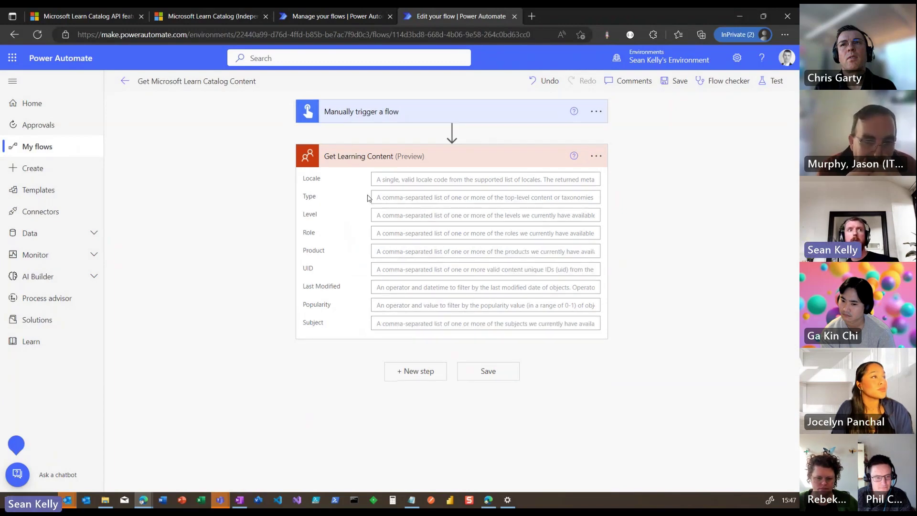
left_click(396, 198)
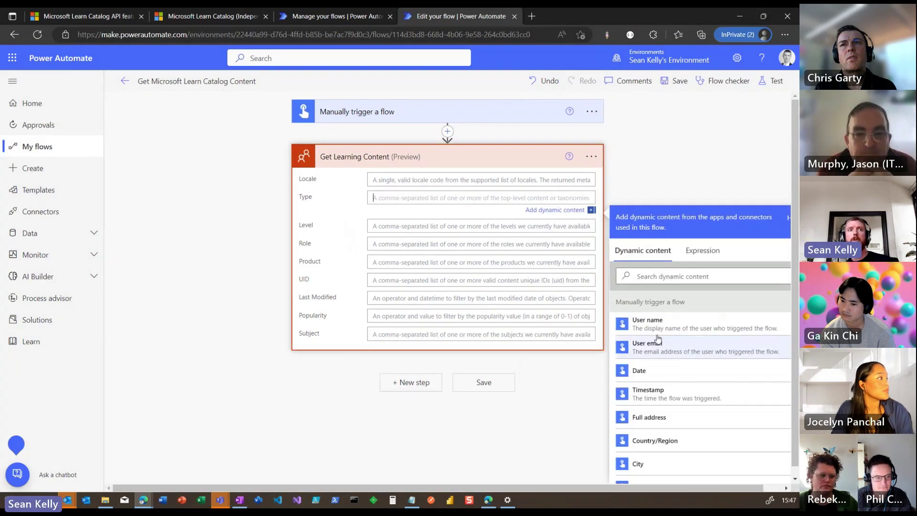
scroll(675, 382, "down", 3)
scroll(676, 385, "up", 1)
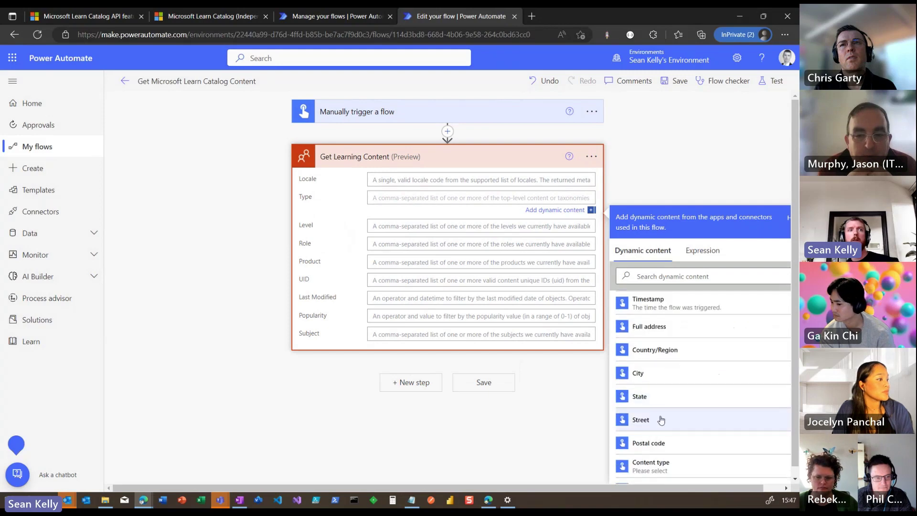
scroll(682, 382, "down", 2)
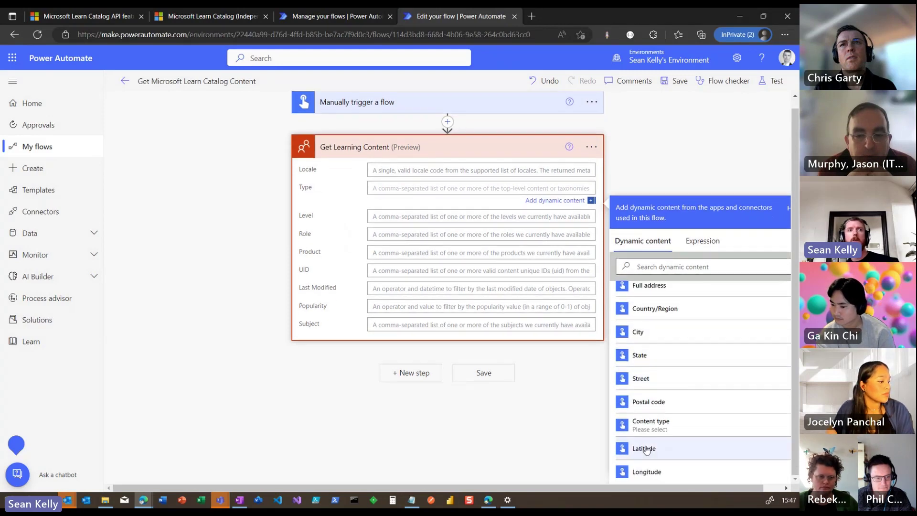
left_click(650, 426)
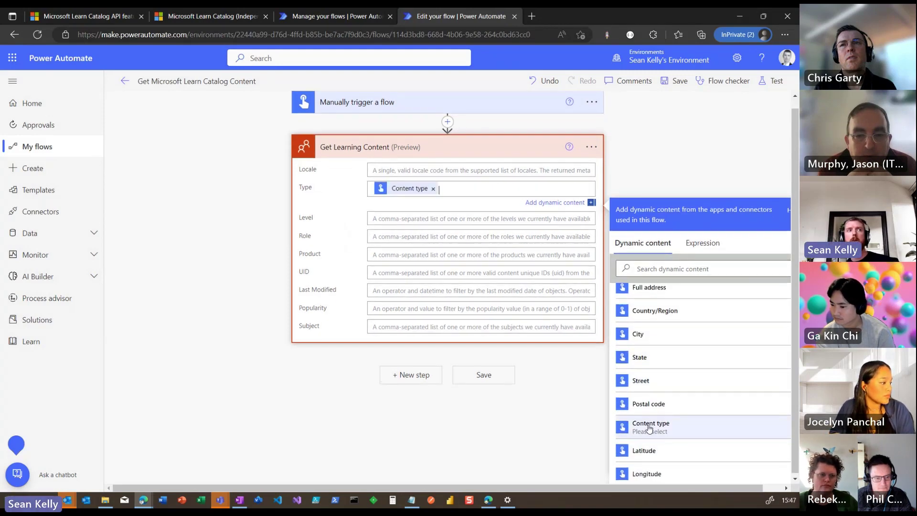
left_click(652, 154)
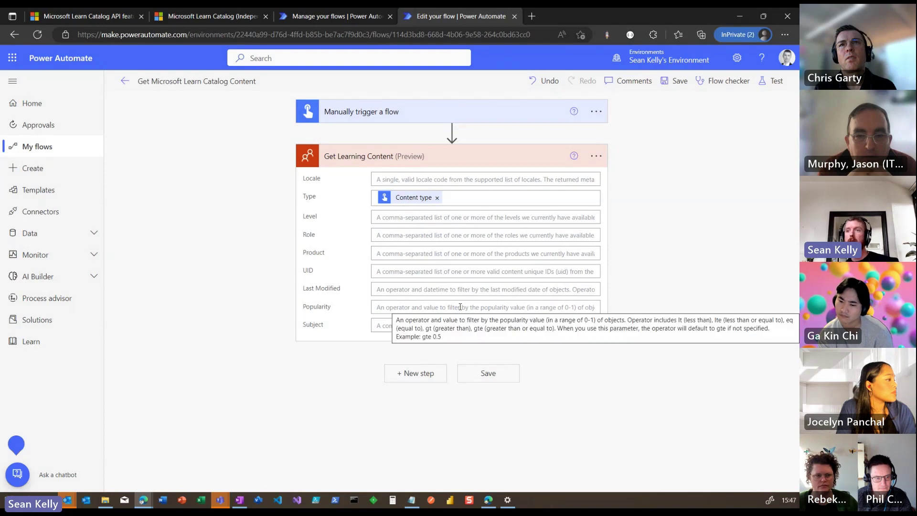
left_click(488, 373)
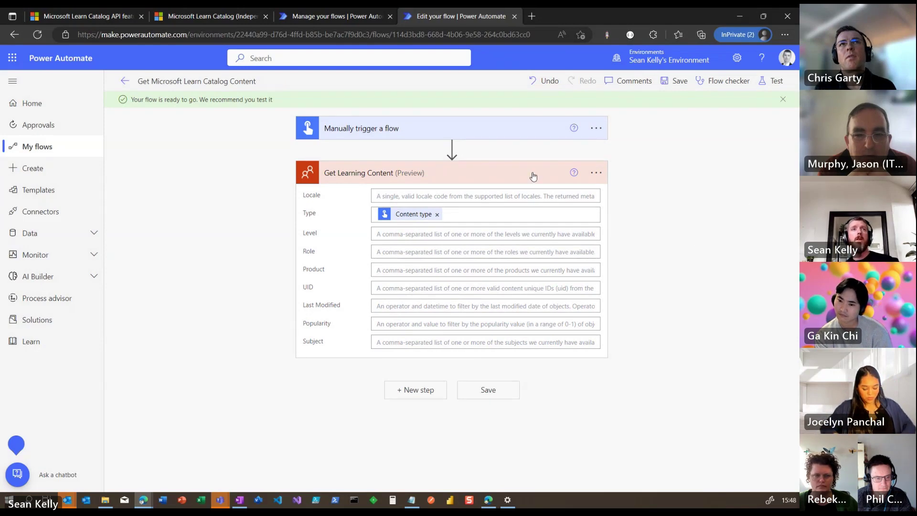
Step: Test-run the flow manually with Content type 'courses' and expand the Get Learning Content run details
left_click(771, 80)
left_click(638, 107)
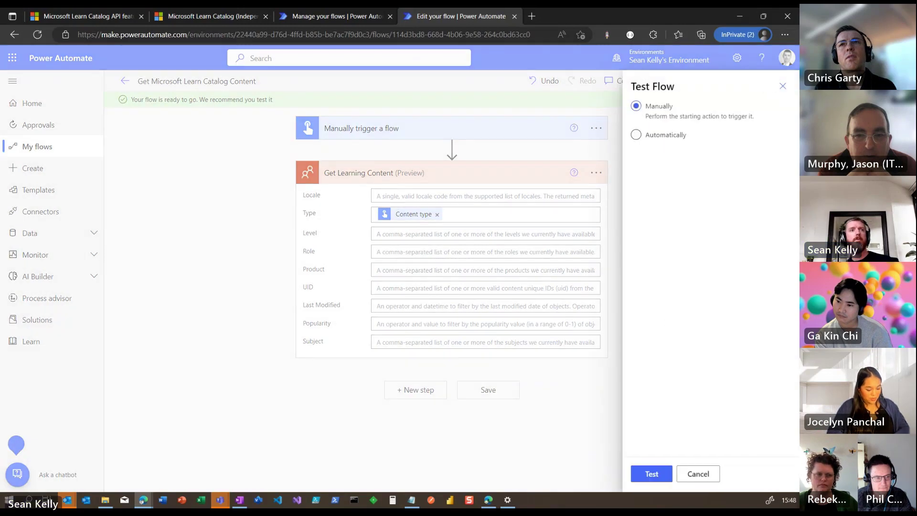
left_click(653, 473)
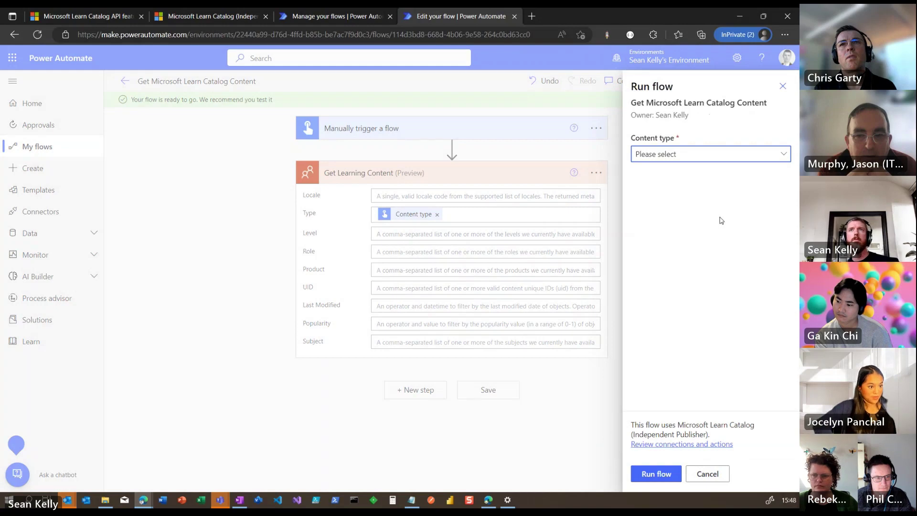
left_click(682, 152)
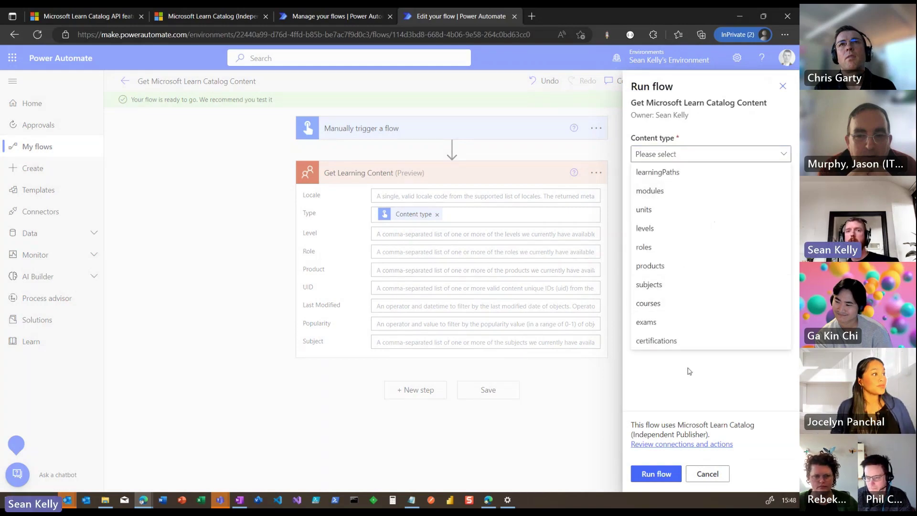
left_click(648, 303)
left_click(654, 474)
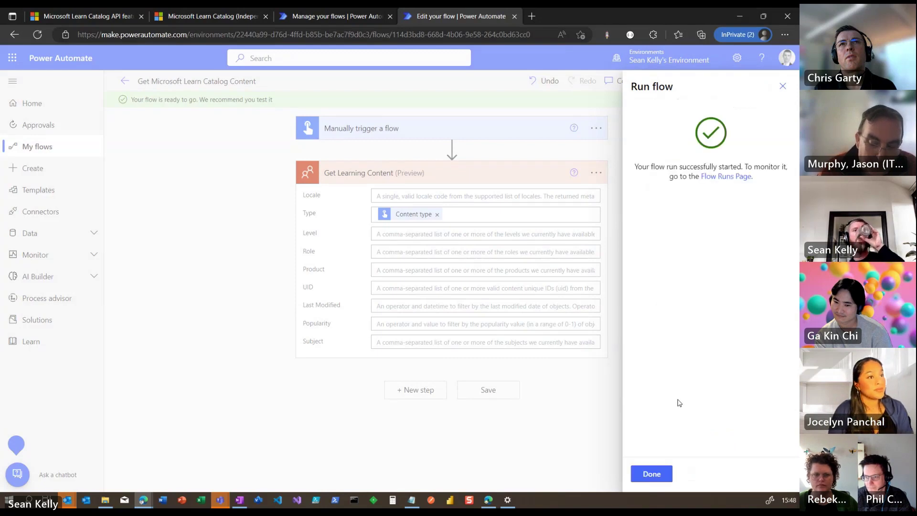
left_click(653, 474)
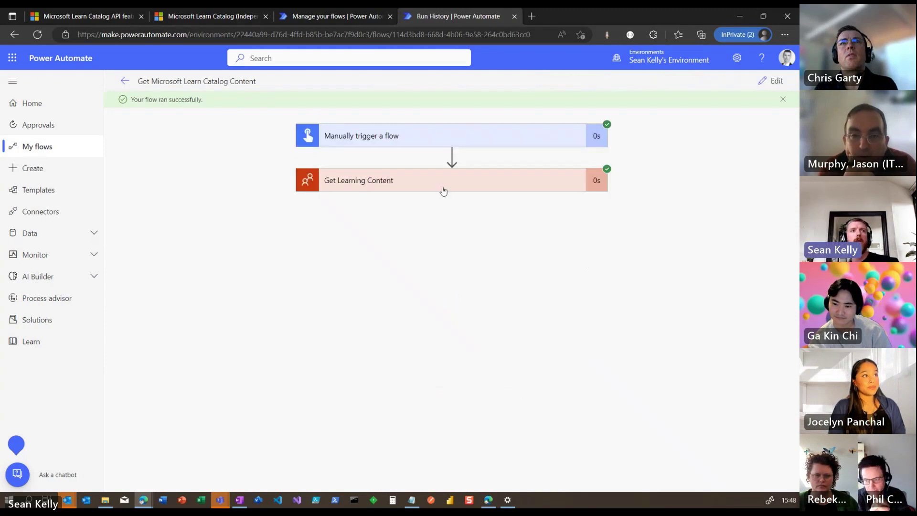
left_click(426, 193)
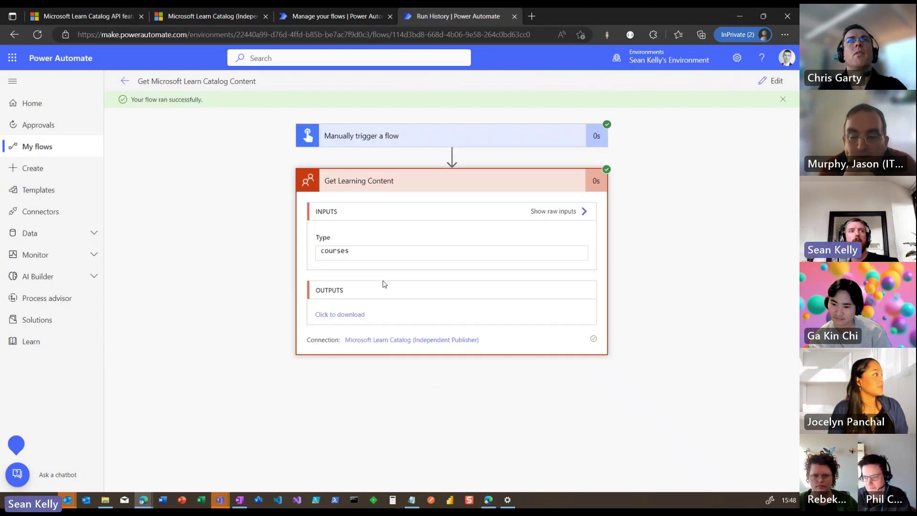
Step: Review the courses array in the output JSON, starting with Microsoft Dynamics 365 Finance, then return to run history
left_click(335, 316)
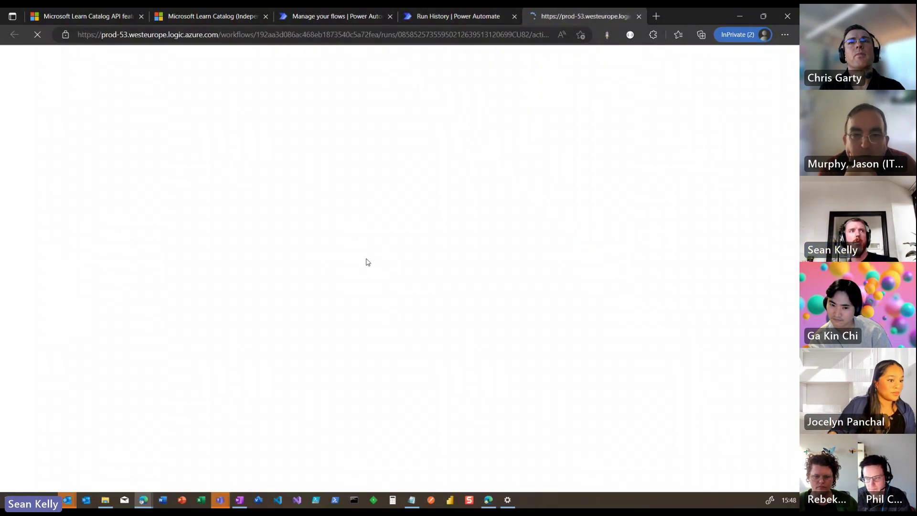
left_click(37, 277)
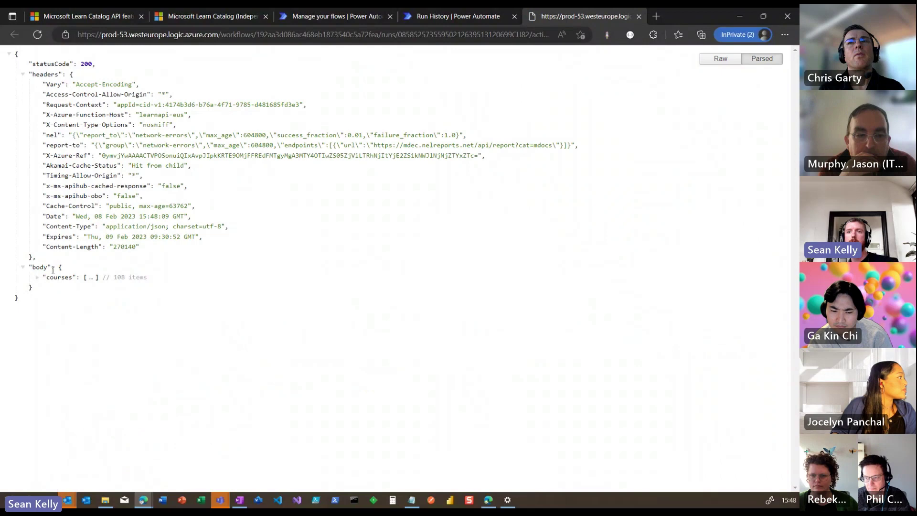
left_click(37, 277)
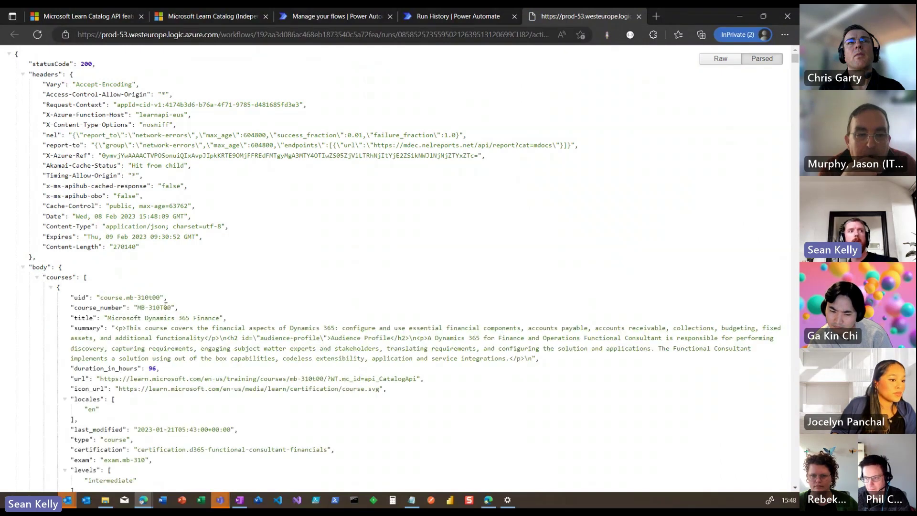
scroll(221, 259, "down", 1)
left_click_drag(227, 252, 103, 254)
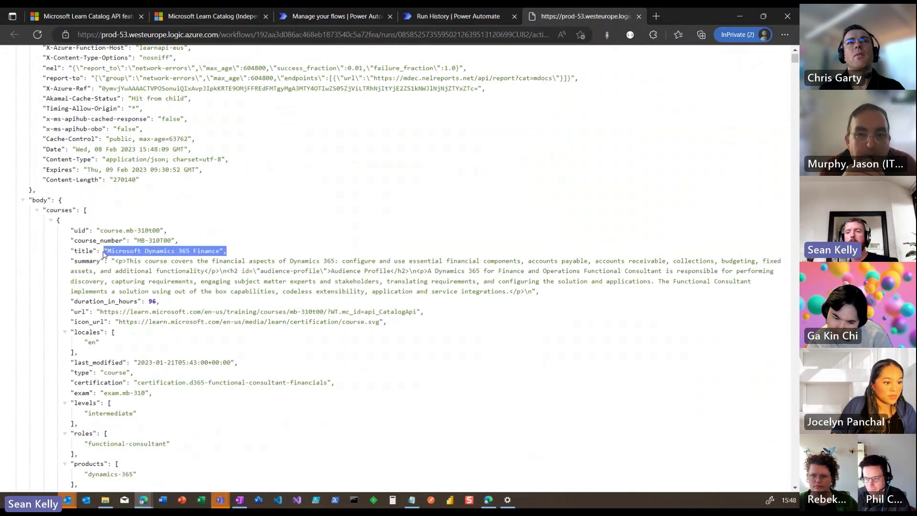
left_click(335, 208)
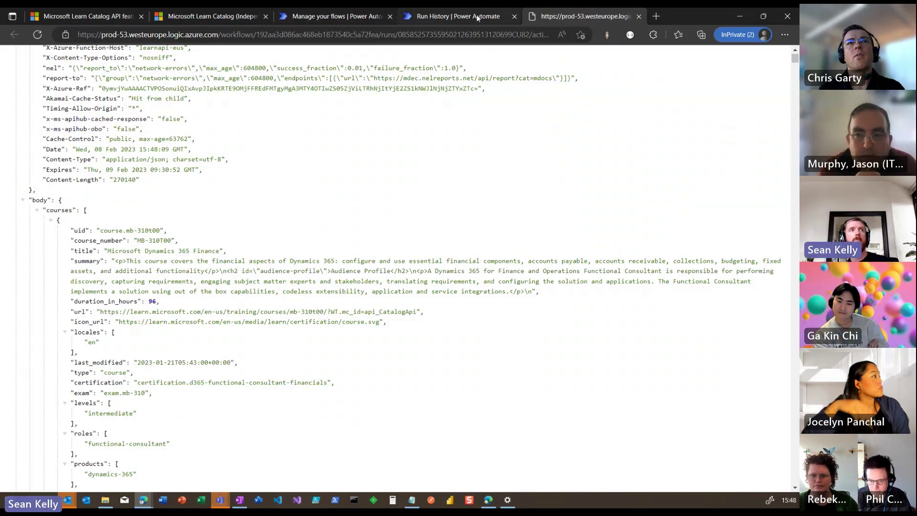
left_click(365, 16)
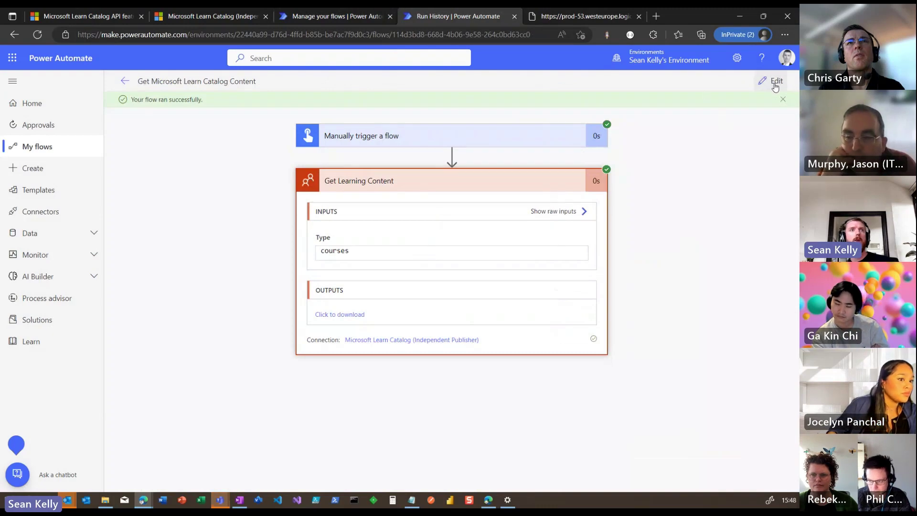
Step: Test-run the flow with Content type 'learningPaths' and open the Get Learning Content output JSON in a new tab
left_click(774, 82)
left_click(777, 81)
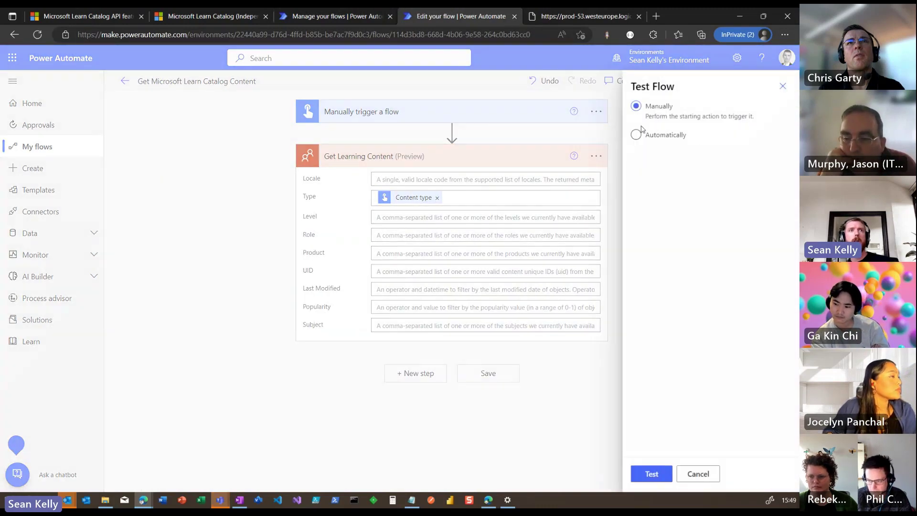
left_click(652, 474)
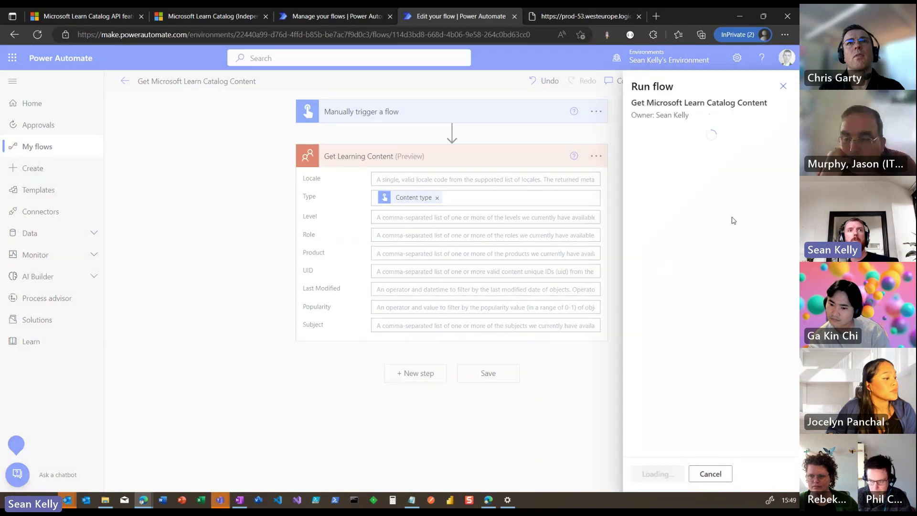
left_click(691, 156)
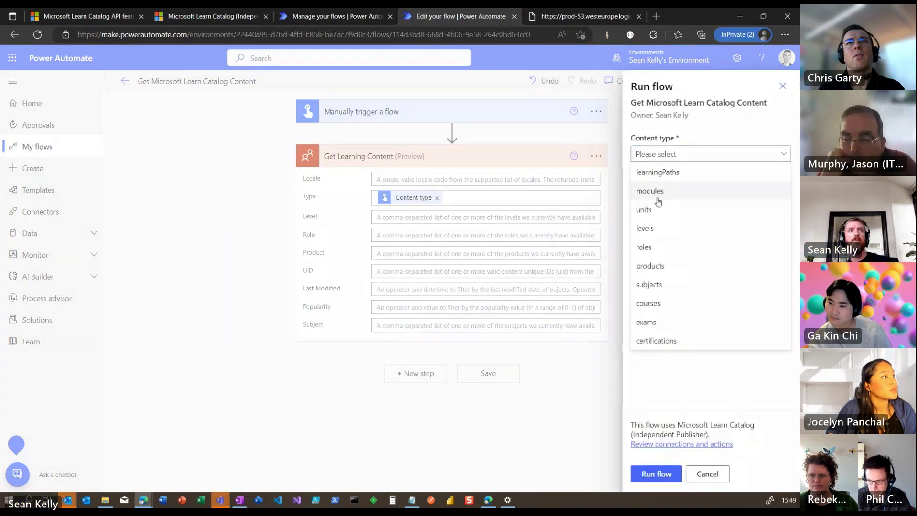
left_click(642, 173)
left_click(655, 474)
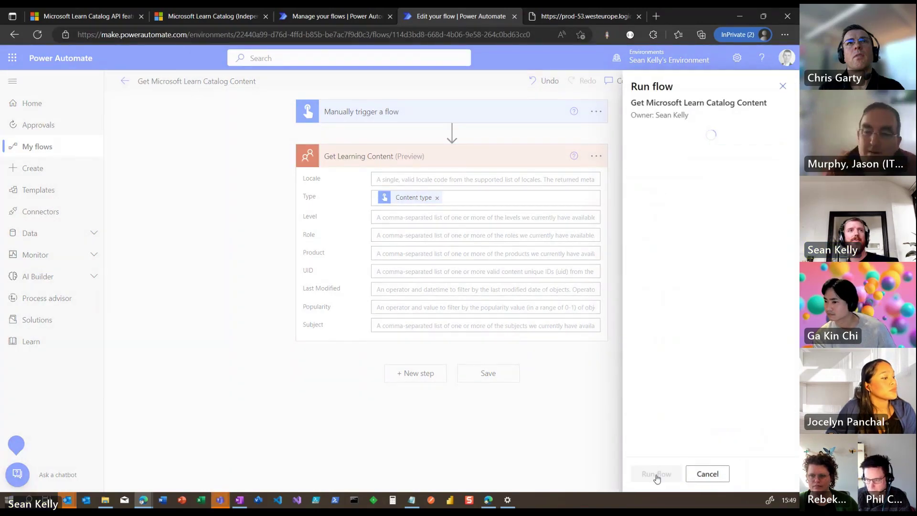
left_click(666, 472)
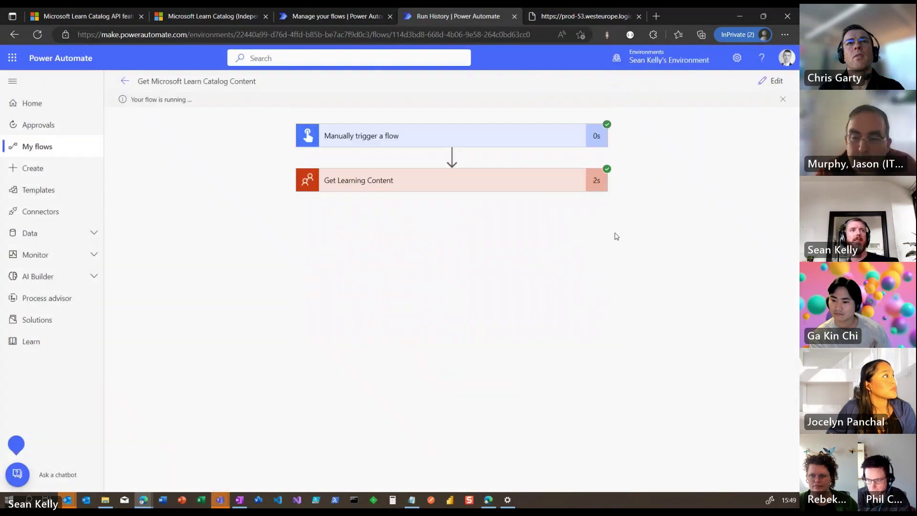
left_click(529, 191)
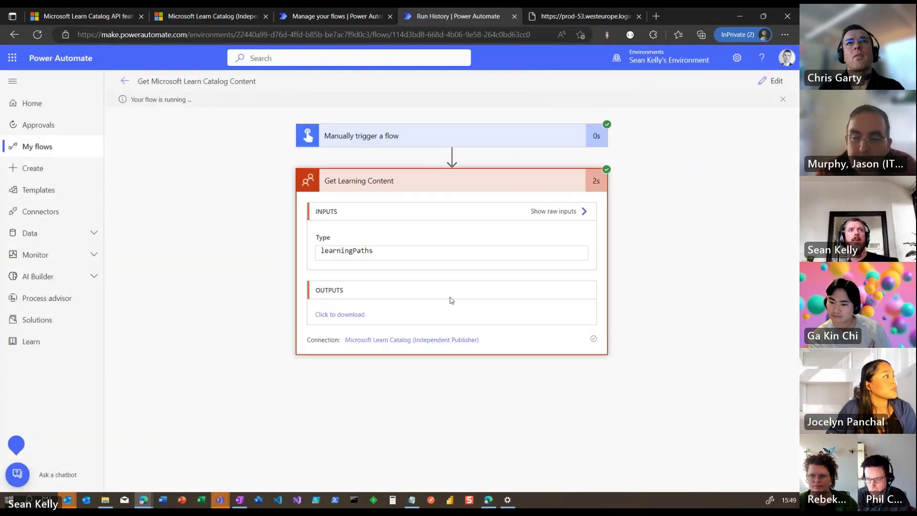
left_click(333, 316)
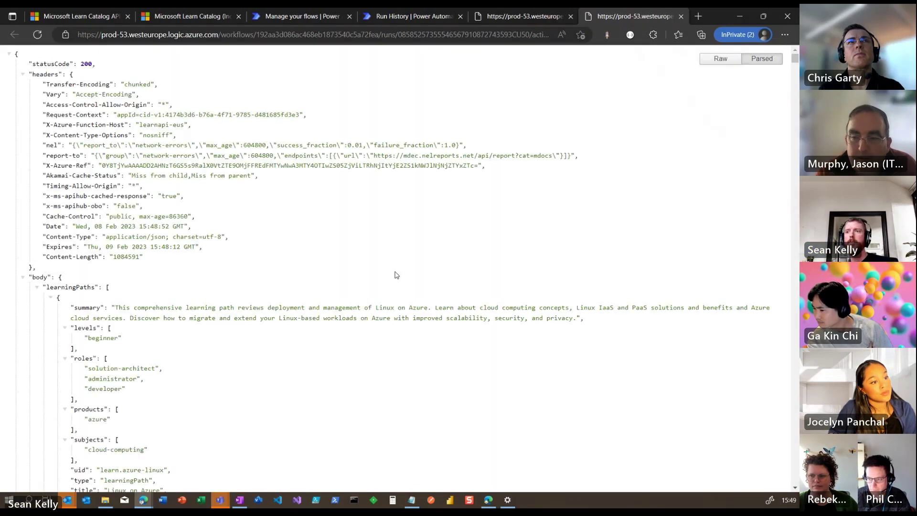
left_click(37, 287)
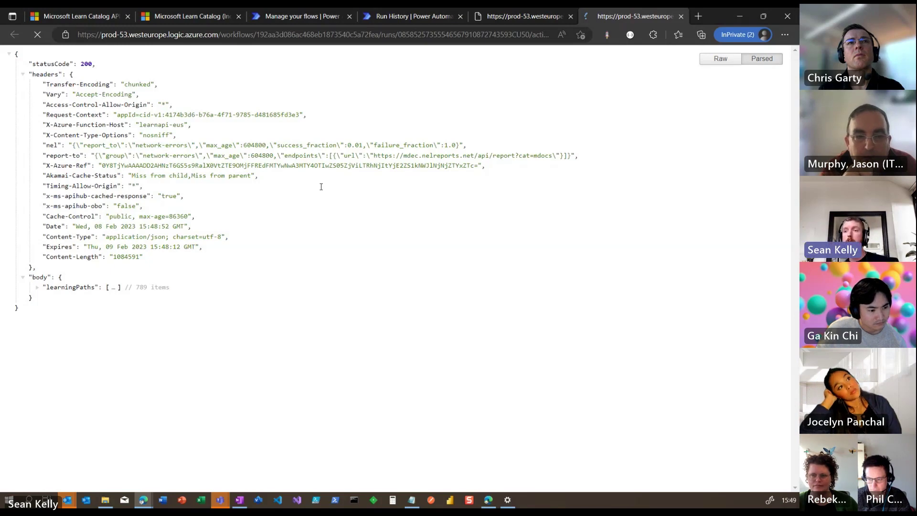
scroll(186, 229, "down", 3)
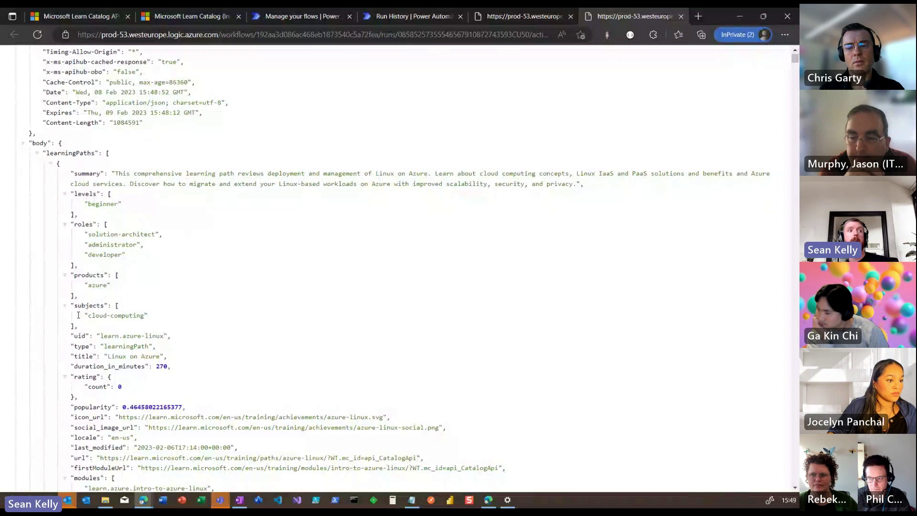
left_click_drag(74, 336, 170, 336)
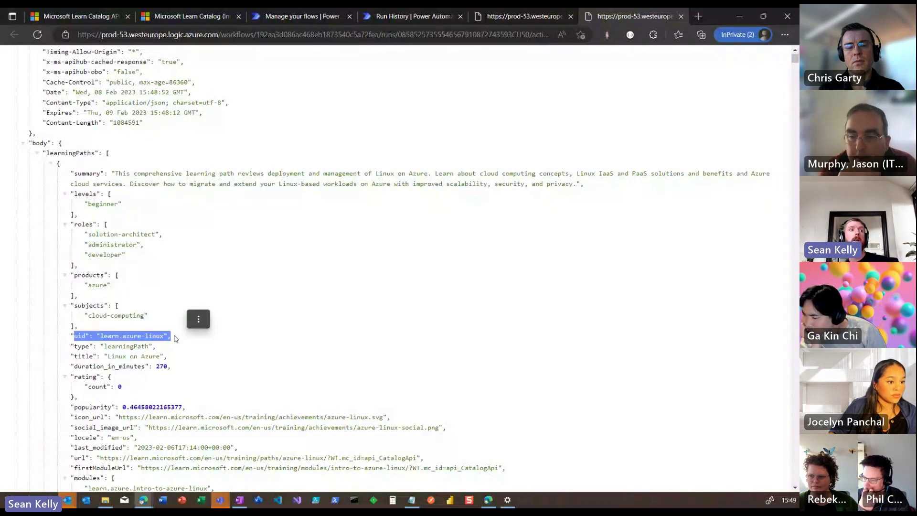
left_click(207, 354)
scroll(190, 348, "down", 3)
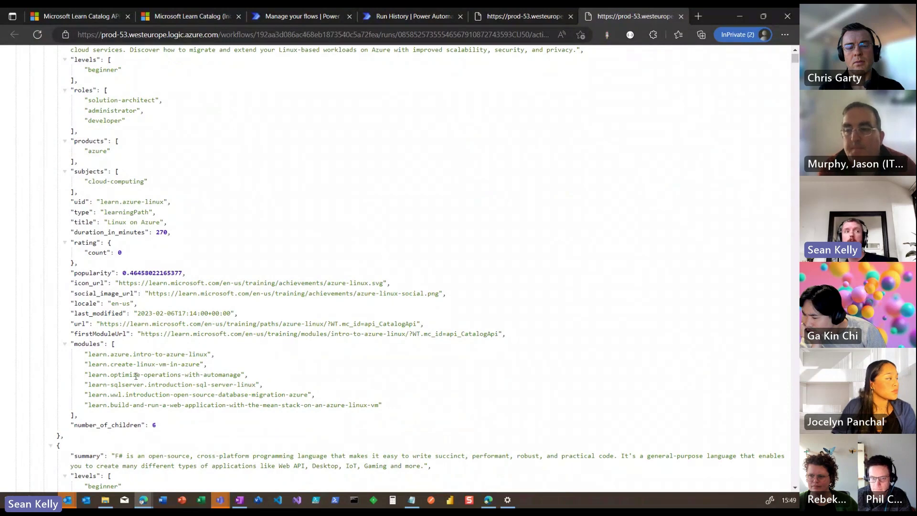
scroll(78, 356, "up", 6)
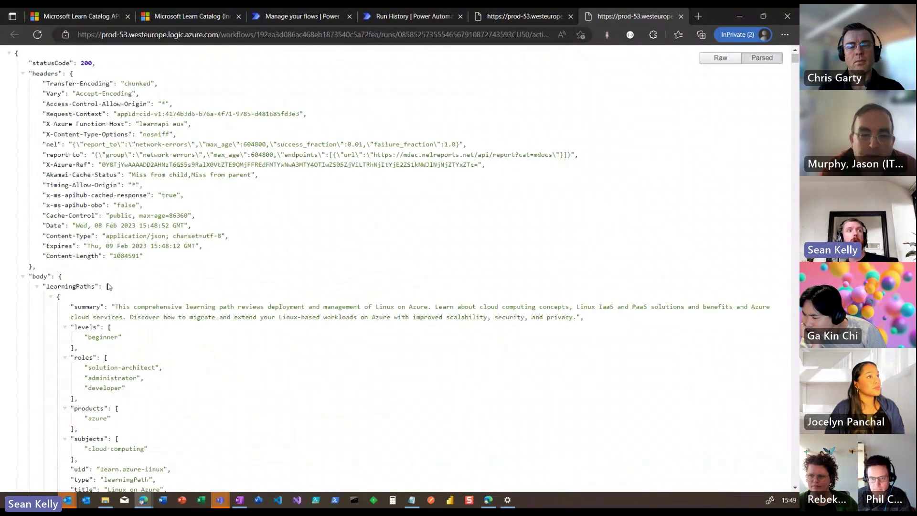
scroll(223, 371, "down", 3)
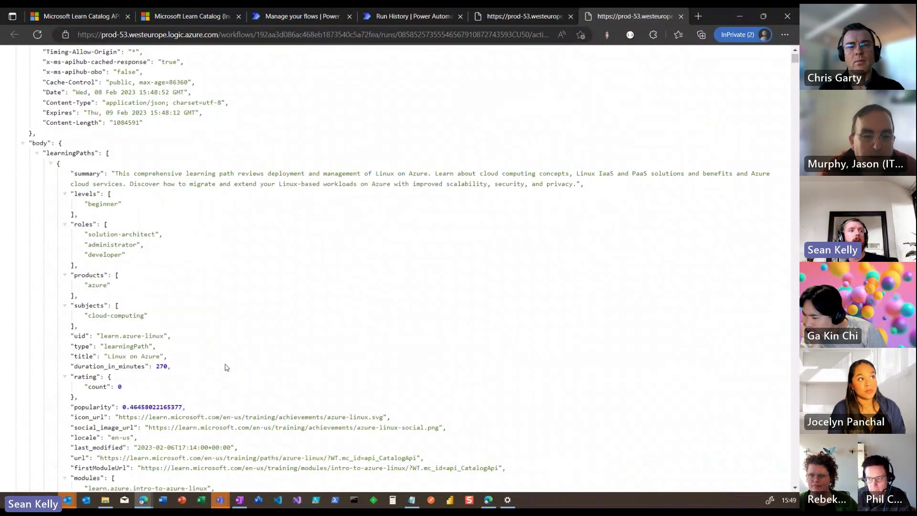
scroll(249, 375, "down", 3)
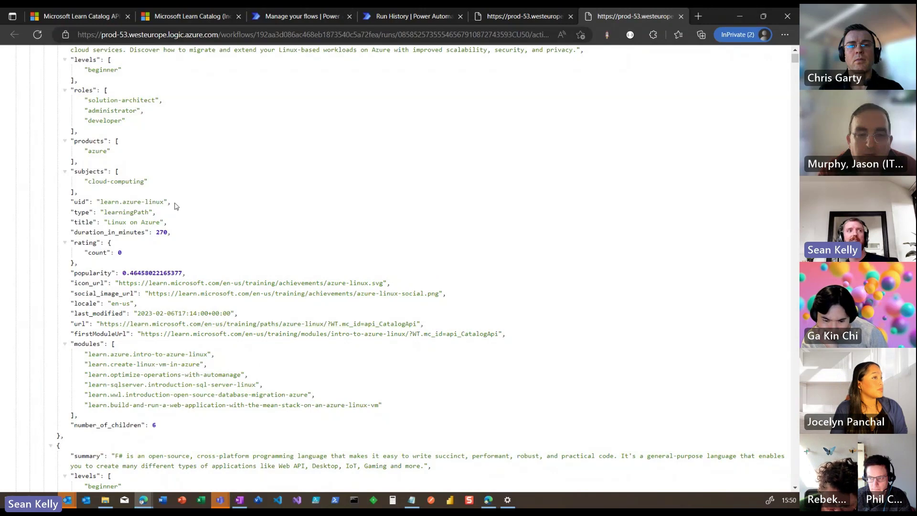
scroll(308, 214, "up", 3)
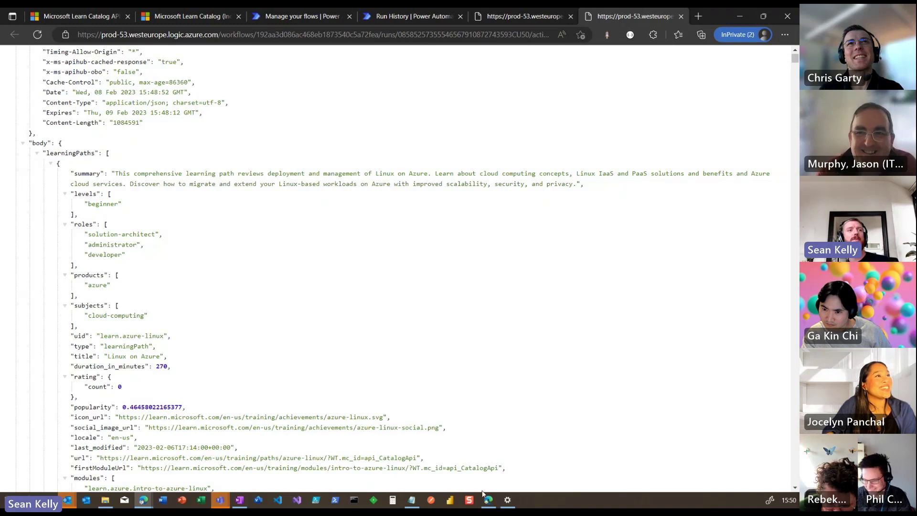
Step: Bring the Microsoft Learn Catalog app editor forward and re-expand scrMain in the Tree view to list its controls
left_click(485, 454)
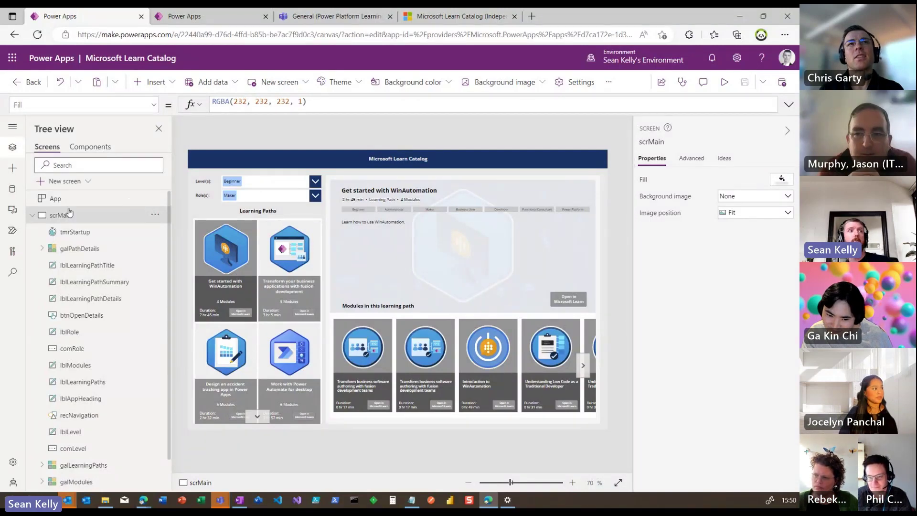
left_click(30, 216)
left_click(32, 216)
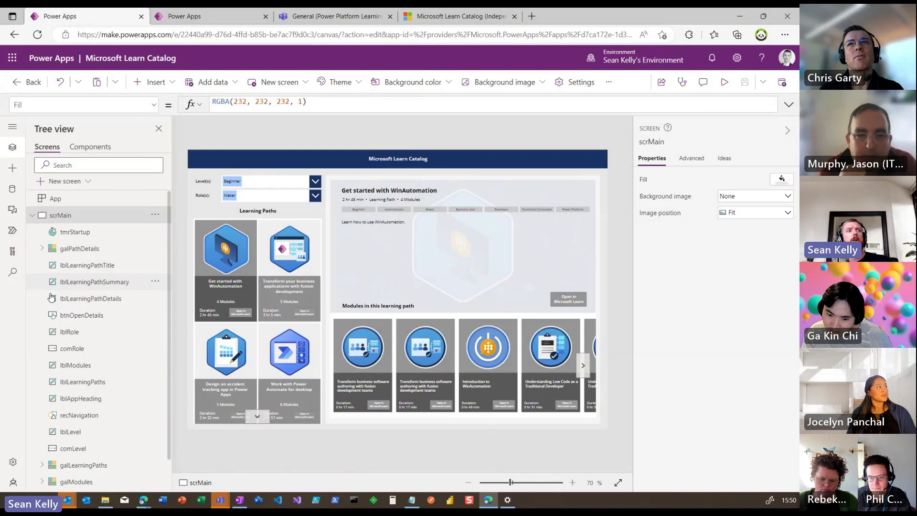
scroll(71, 390, "down", 1)
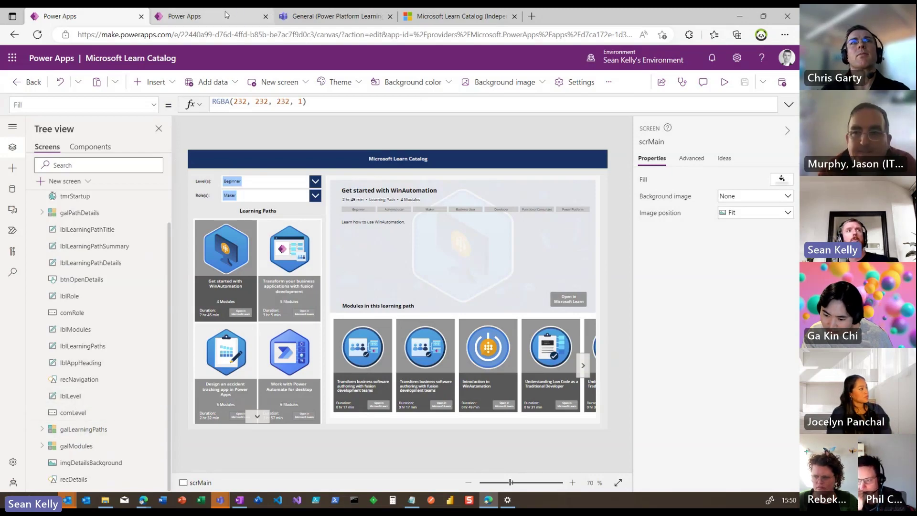
Step: In the running app, filter to Intermediate level and Developer role, then open the Integrate Power Automate flows and Dataverse path
left_click(202, 19)
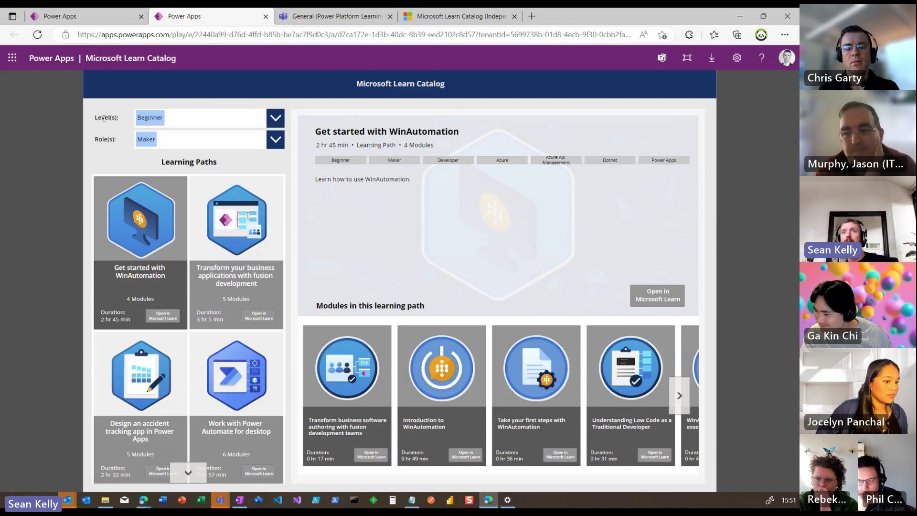
left_click(275, 118)
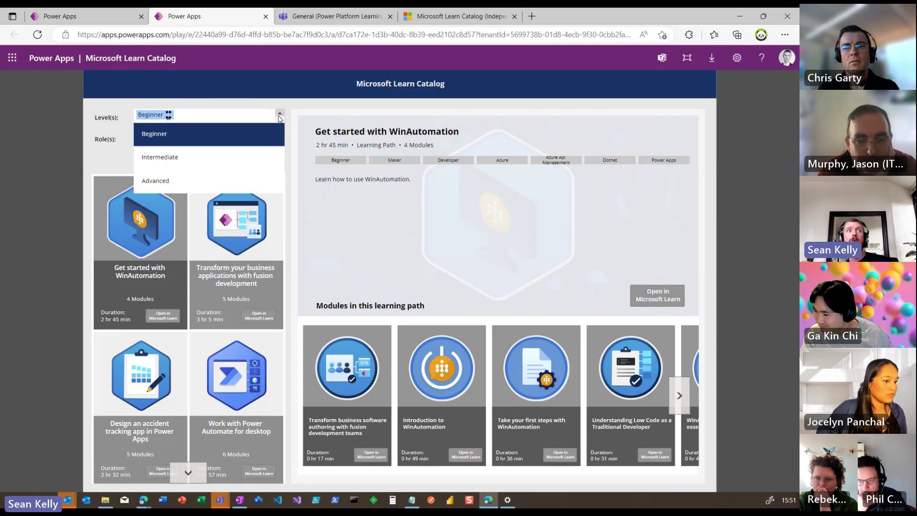
left_click(160, 153)
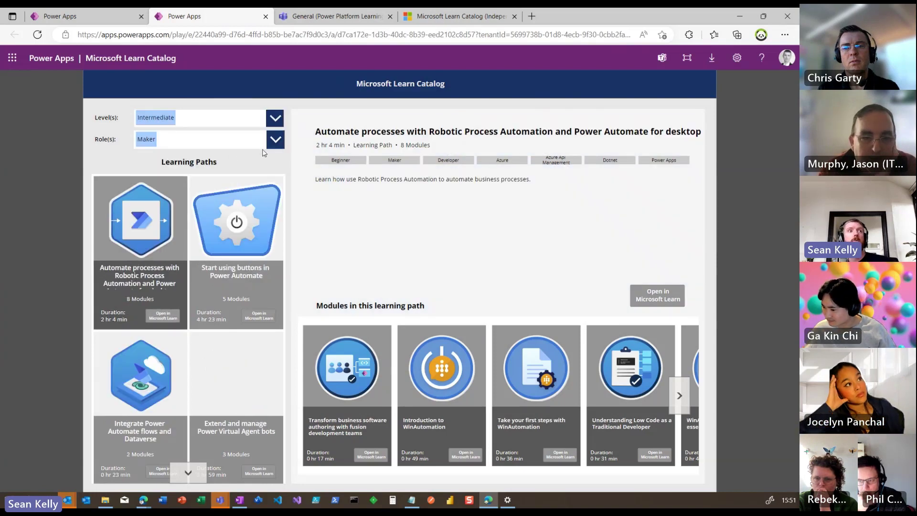
left_click(224, 139)
left_click(182, 225)
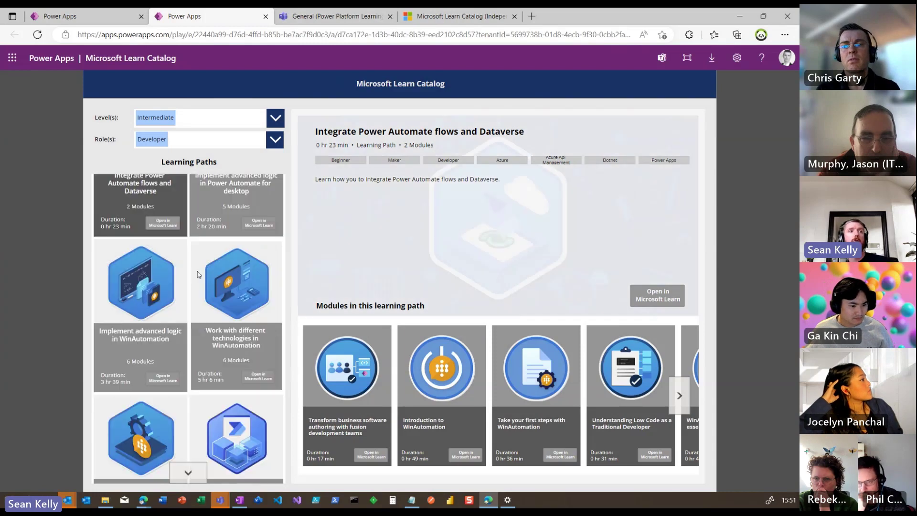
left_click(165, 254)
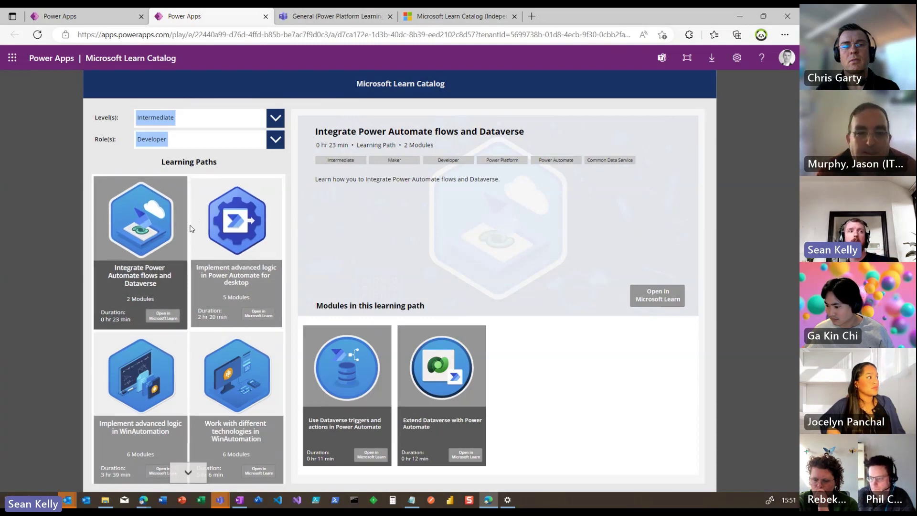
Step: View the Dataverse path and Extend Dataverse module on Learn, then show 'Implement advanced logic' details
left_click(162, 314)
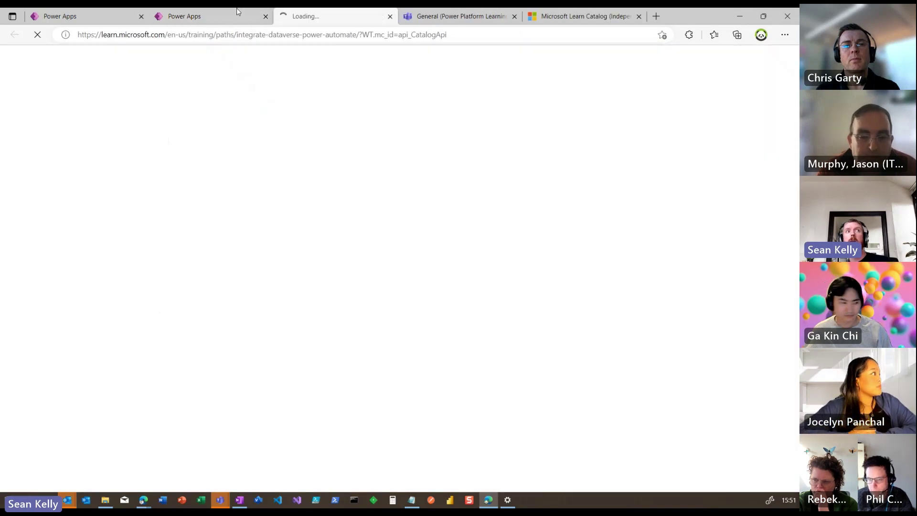
left_click(206, 16)
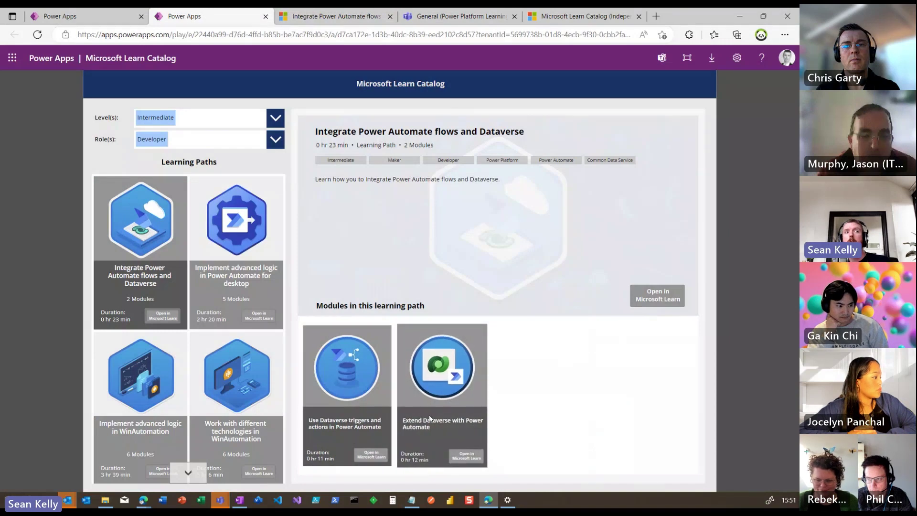
left_click(467, 457)
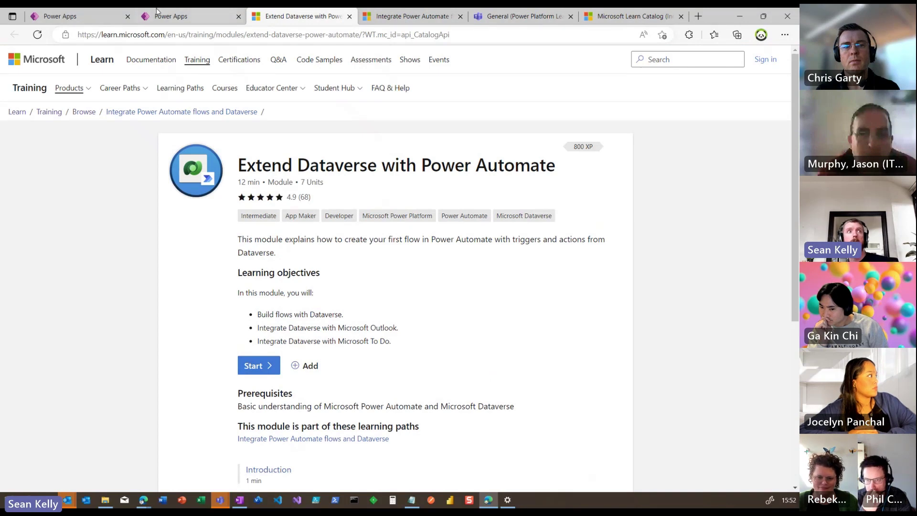
left_click(184, 19)
left_click(235, 249)
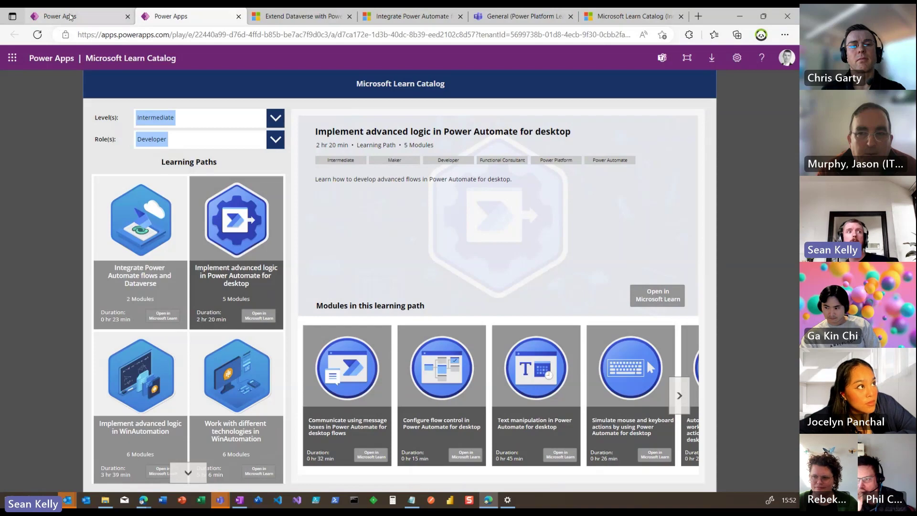
Step: In the app editor, compare the data formulas of the galLearningPaths and galModules galleries
left_click(71, 17)
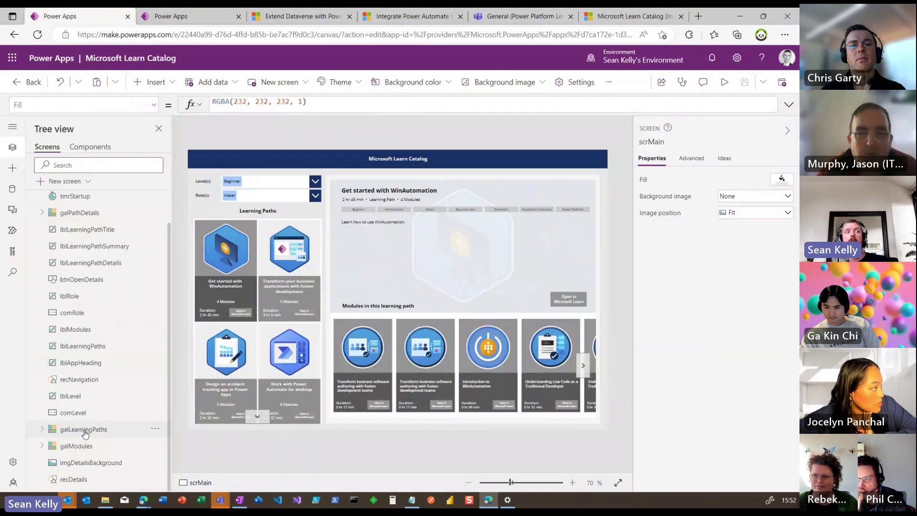
left_click(84, 429)
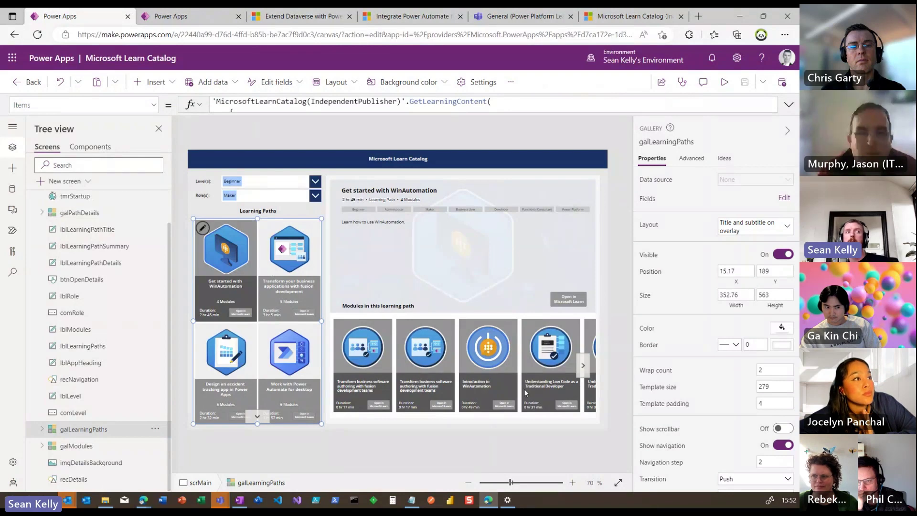
left_click(60, 446)
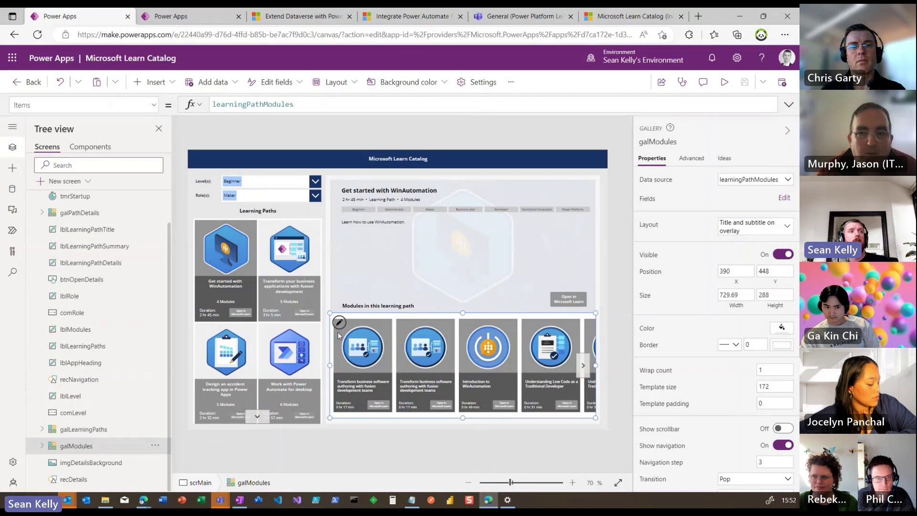
left_click(110, 430)
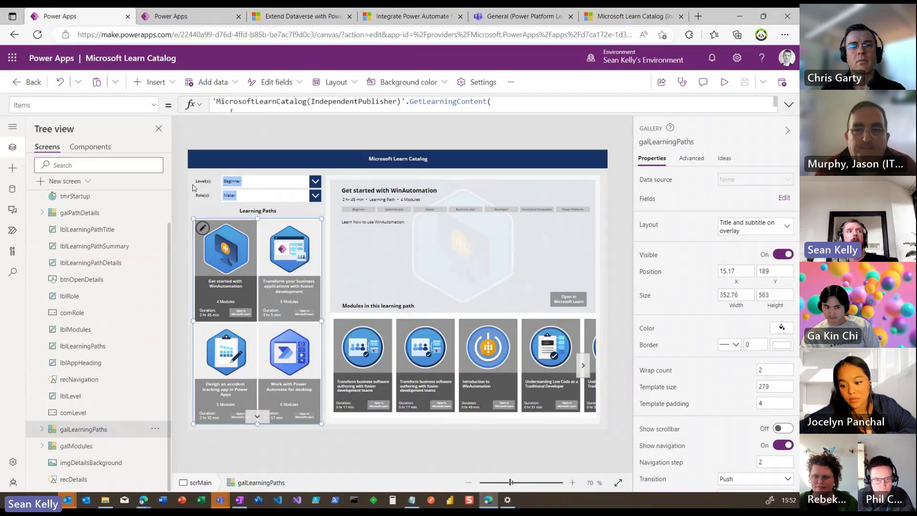
Step: Expand galLearningPaths' Items formula, highlight GetLearningContent, then bring up the Logic Apps JSON output
left_click(790, 105)
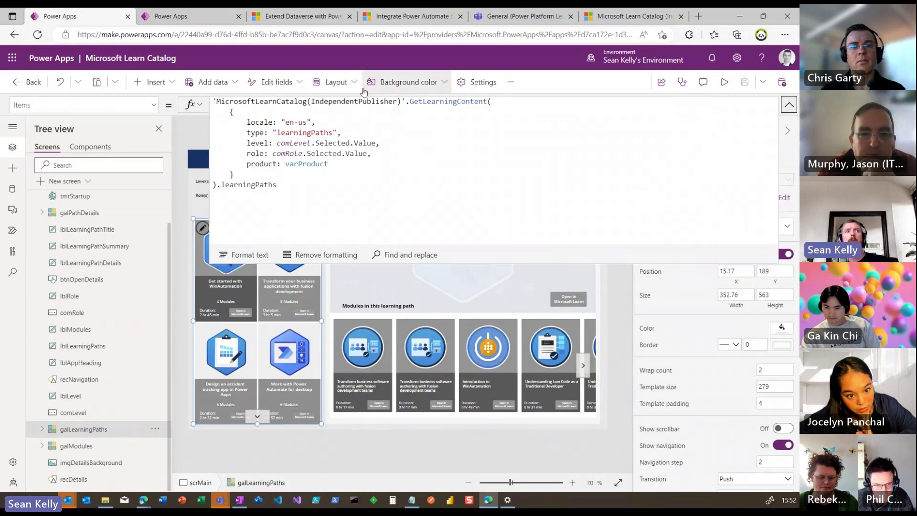
left_click(407, 102)
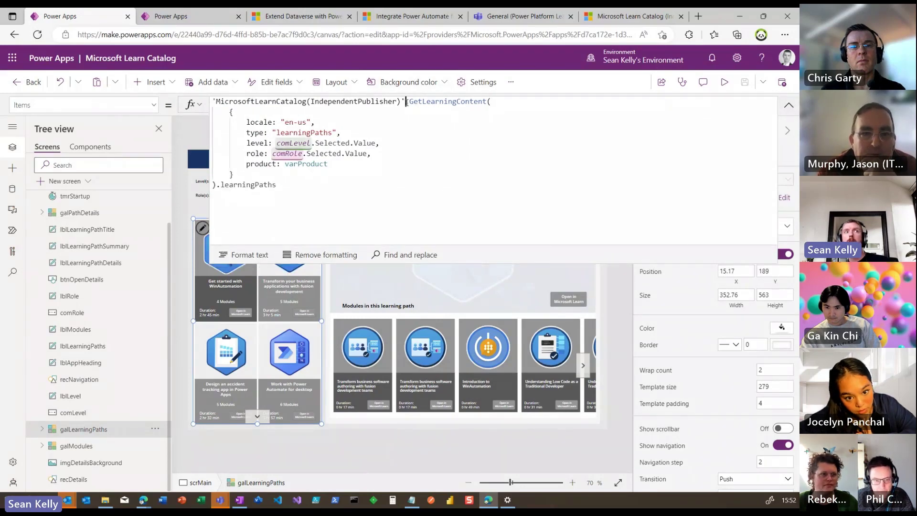
left_click_drag(406, 102, 488, 102)
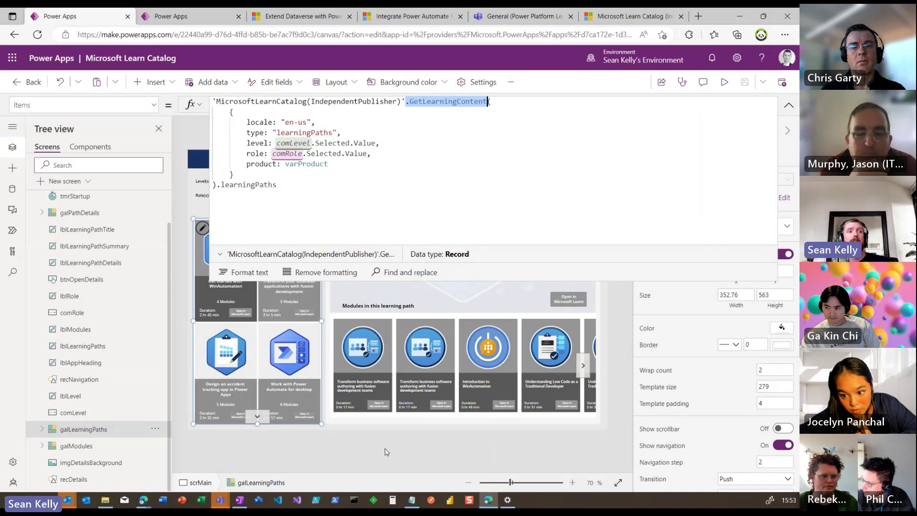
left_click(143, 500)
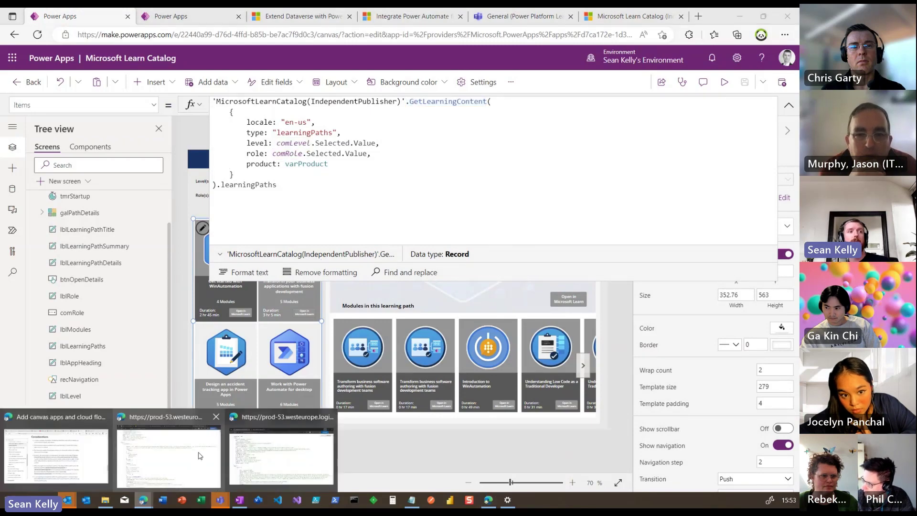
left_click(200, 455)
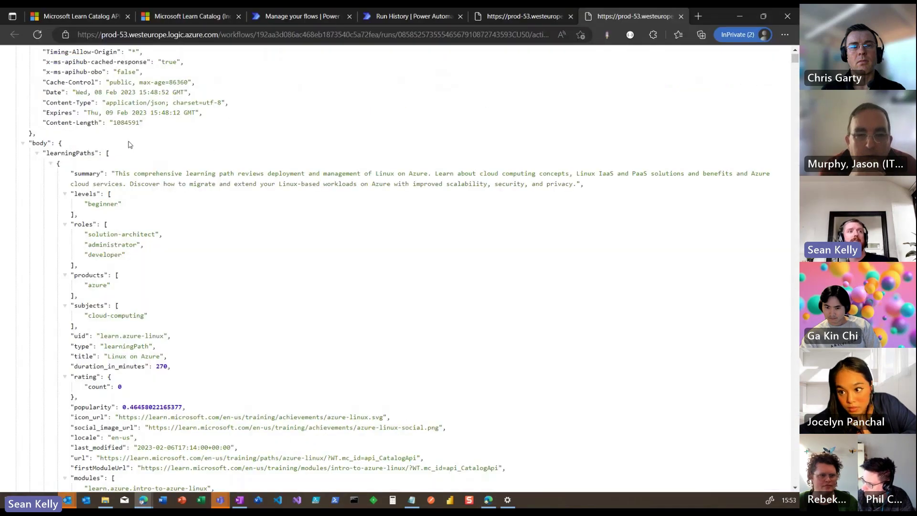
Step: Scroll through the connector docs' Parameters table (locale, type, level, role, product), then return to Power Apps
key("ctrl+2")
scroll(241, 267, "down", 3)
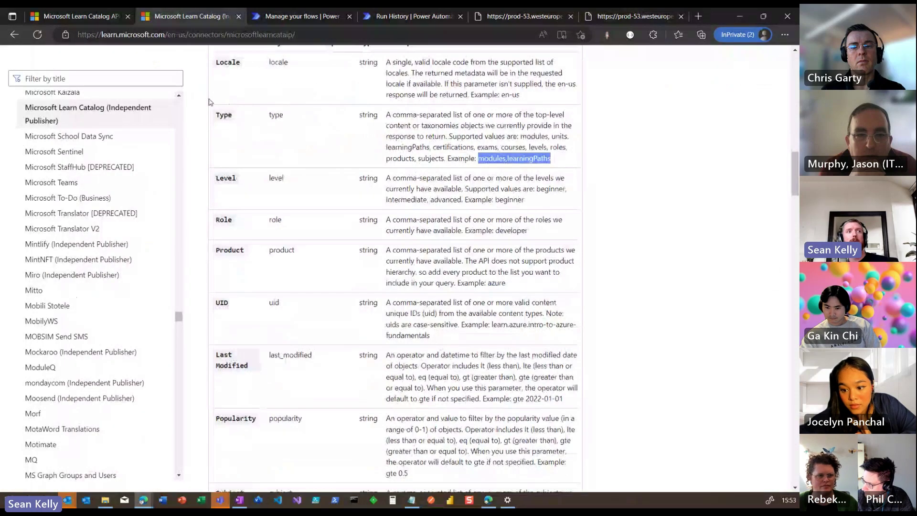
scroll(241, 267, "down", 1)
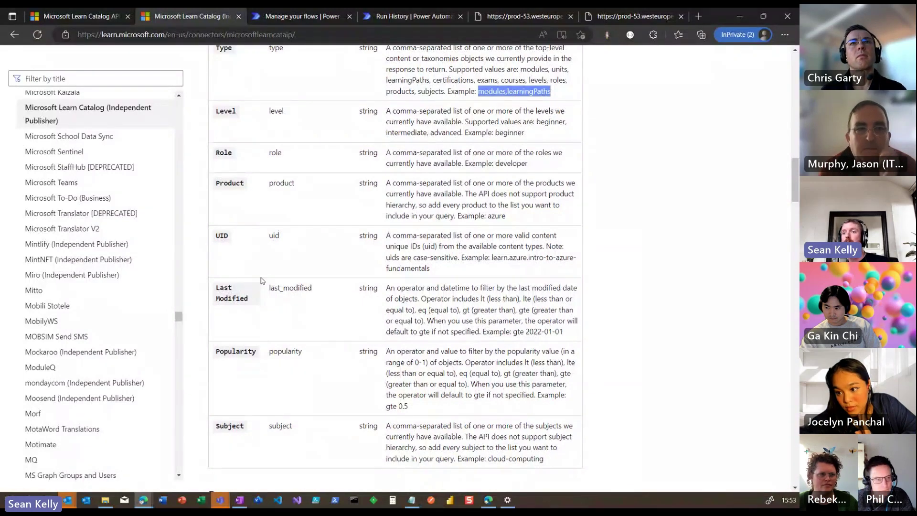
scroll(258, 283, "up", 2)
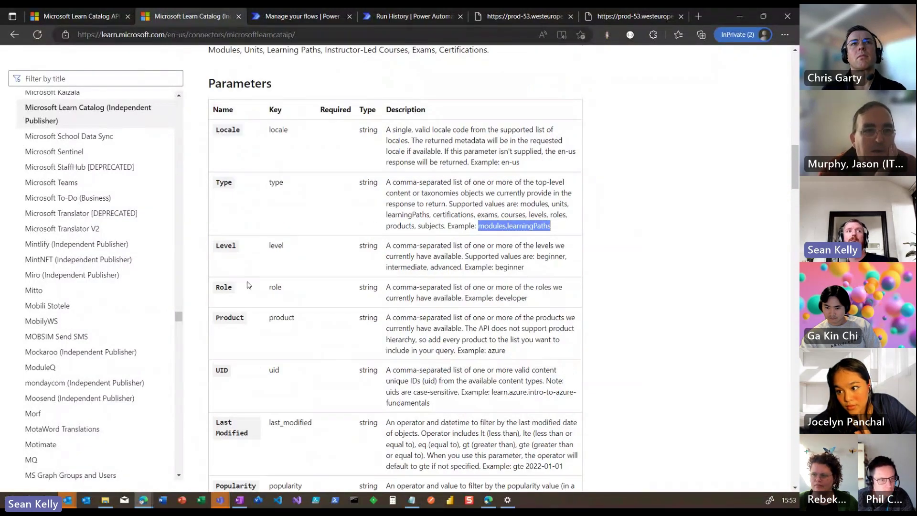
left_click(734, 18)
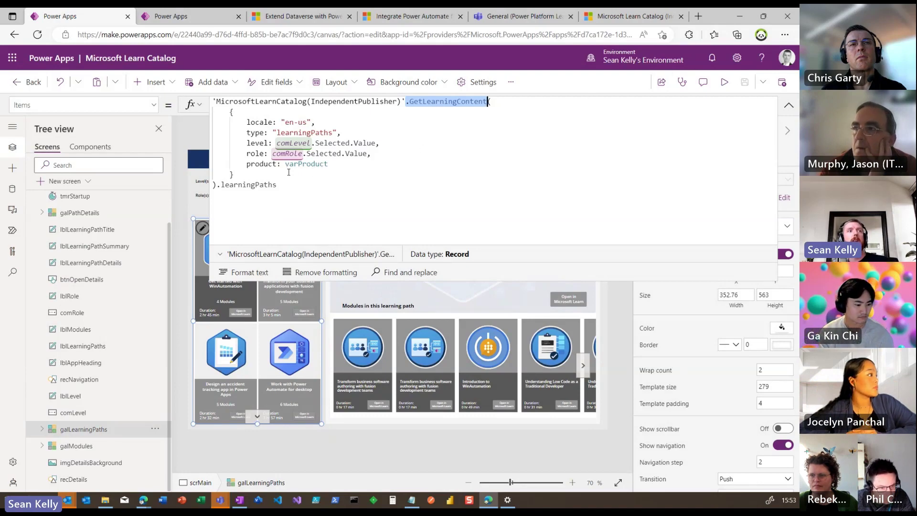
Step: Highlight .learningPaths as the gallery's table, collapse the formula bar, and bring up the browser windows
left_click_drag(213, 184, 276, 185)
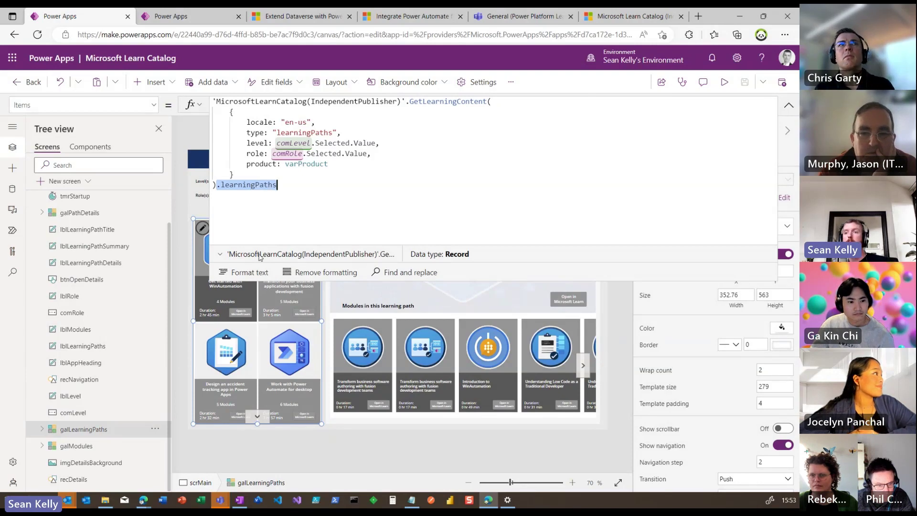
left_click(788, 107)
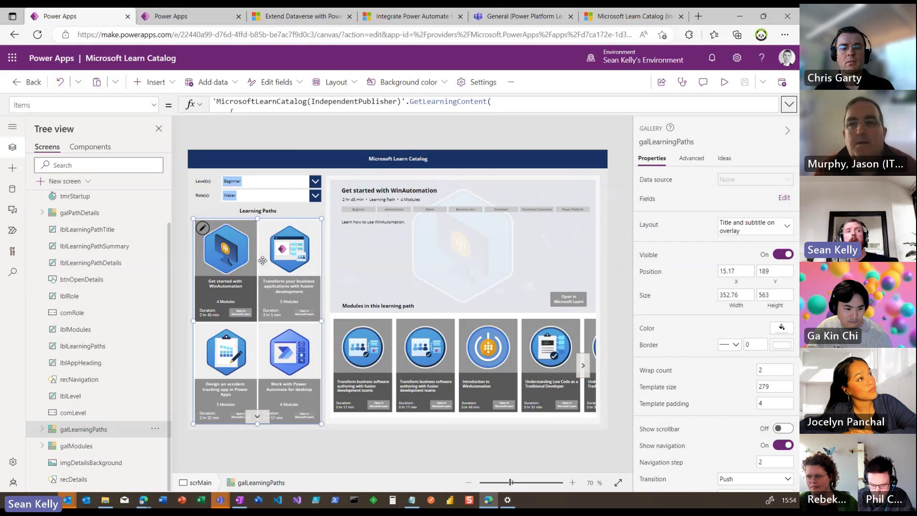
left_click(144, 499)
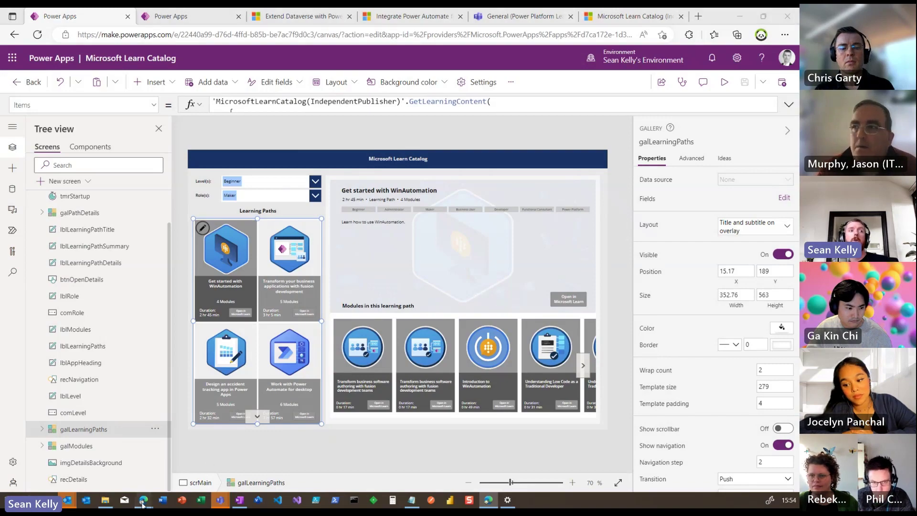
Step: Highlight Linux on Azure's six-module array in the Logic Apps JSON output, then return to Power Apps
left_click(166, 461)
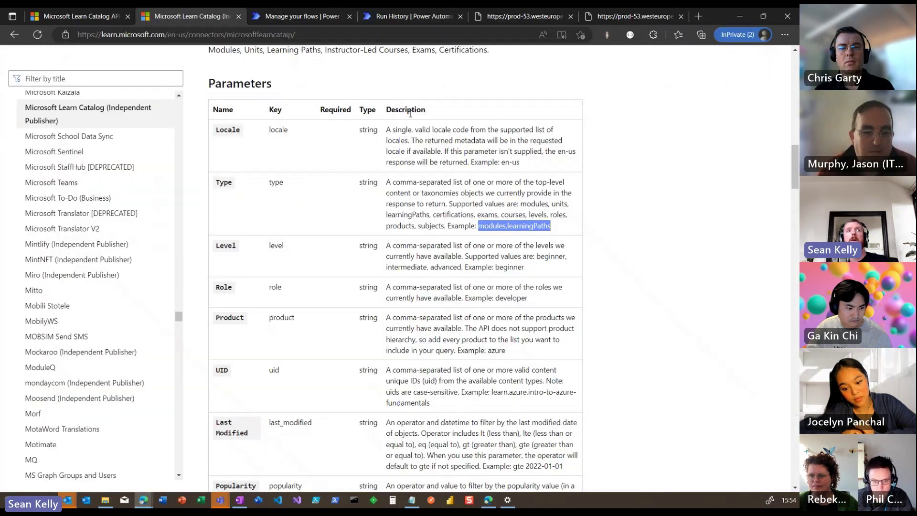
left_click(613, 19)
scroll(162, 339, "down", 3)
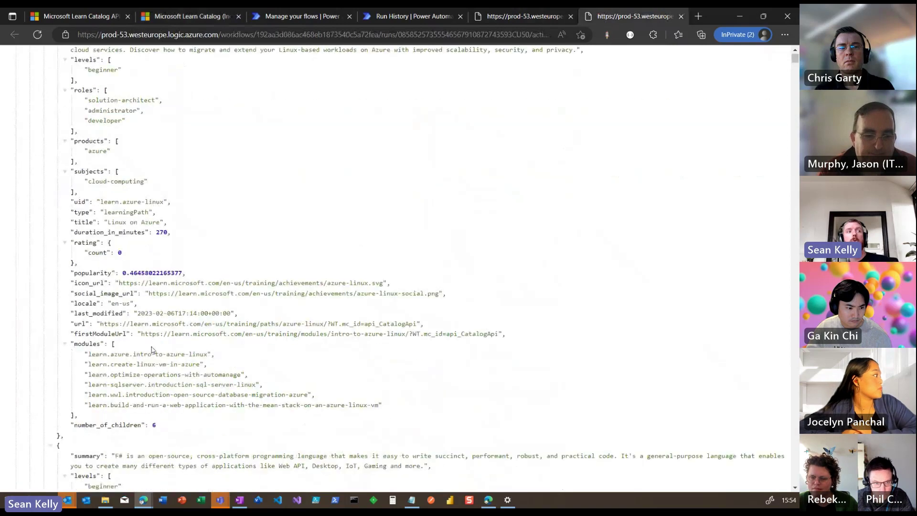
left_click_drag(87, 416, 72, 341)
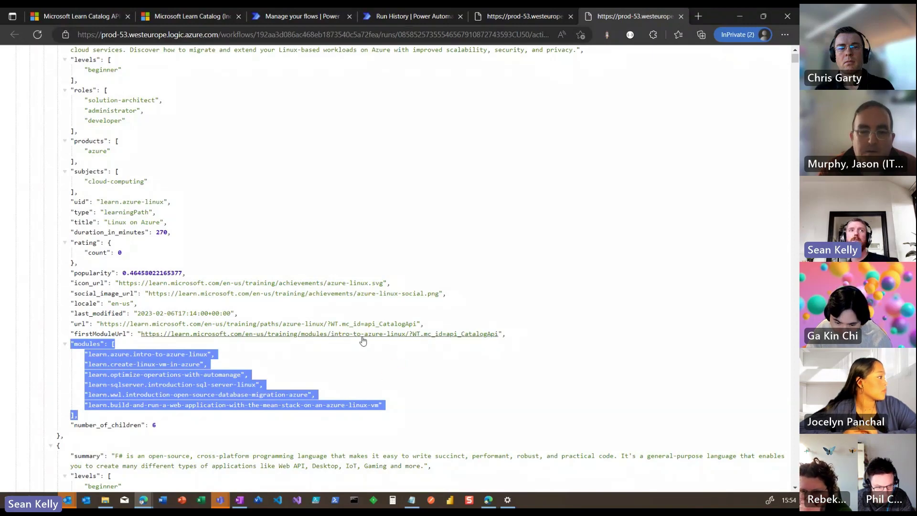
scroll(449, 288, "down", 1)
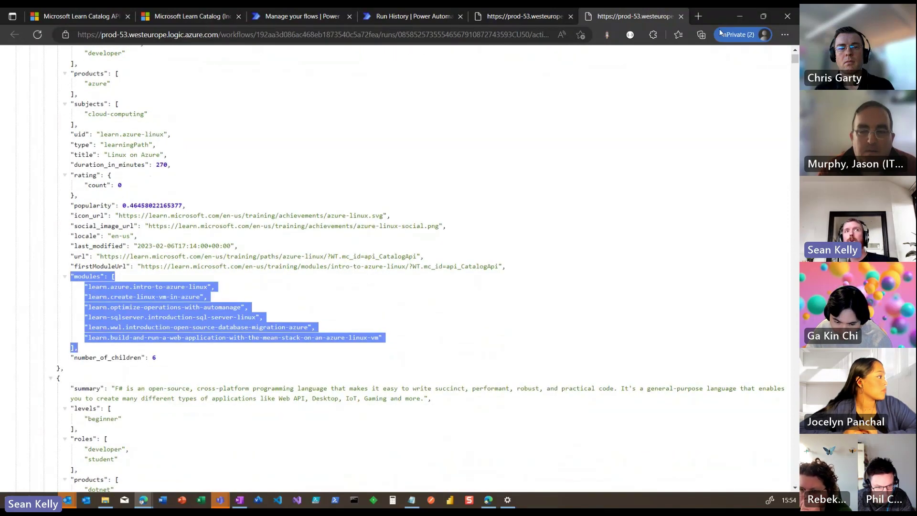
left_click(752, 17)
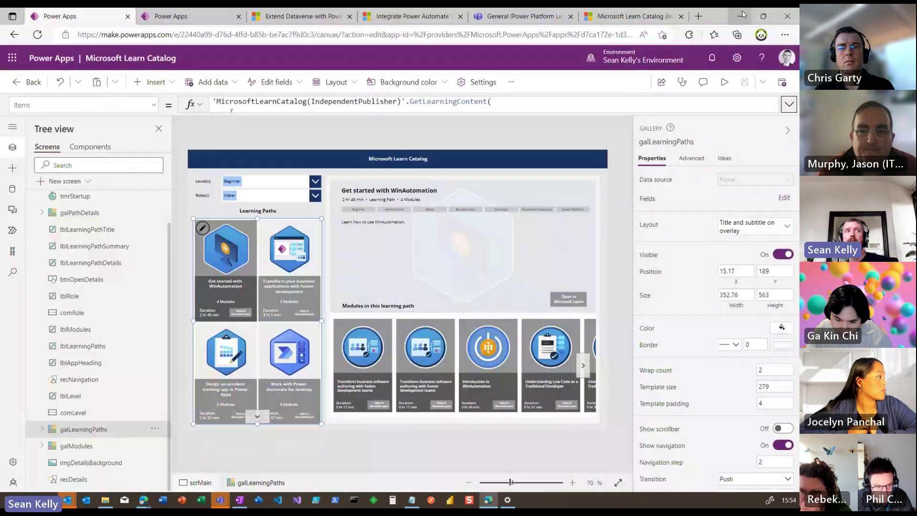
Step: Show the learning paths gallery's full OnSelect formula and highlight the learningPathModules collection
left_click(143, 104)
scroll(67, 234, "down", 2)
scroll(67, 234, "down", 1)
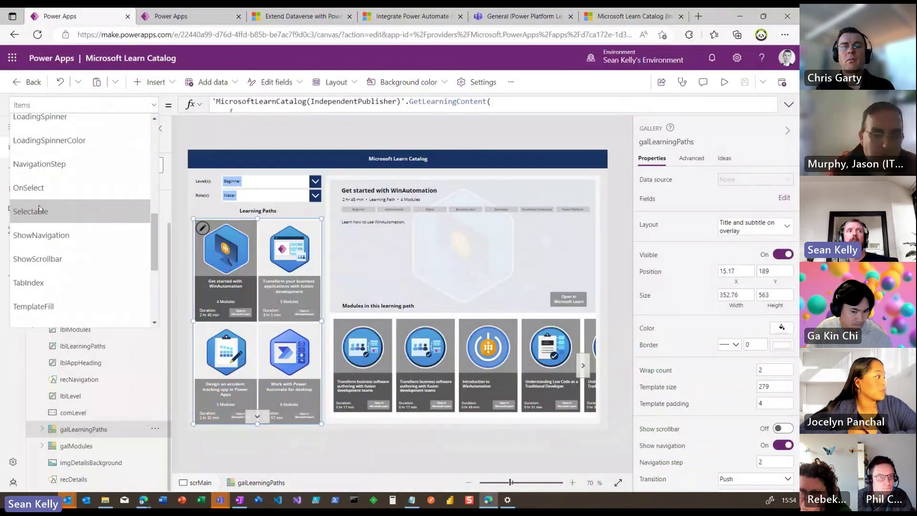
left_click(66, 182)
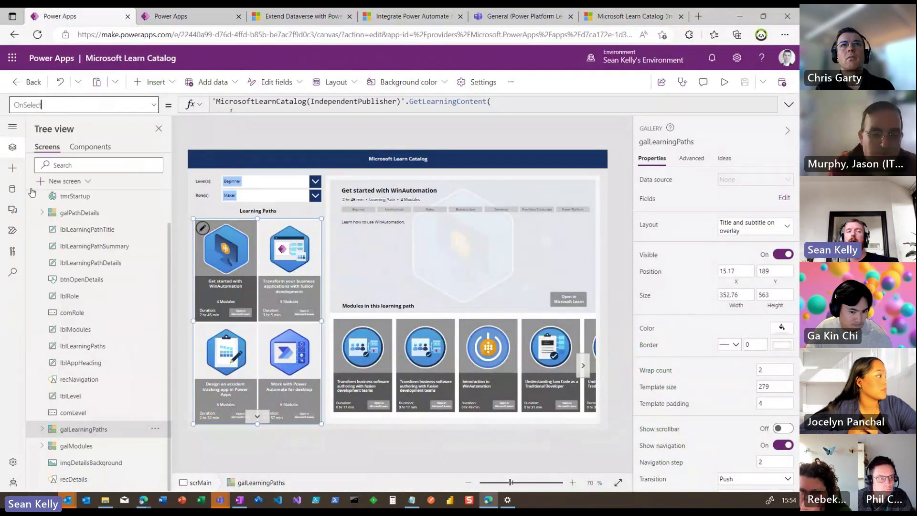
left_click(788, 106)
double_click(254, 102)
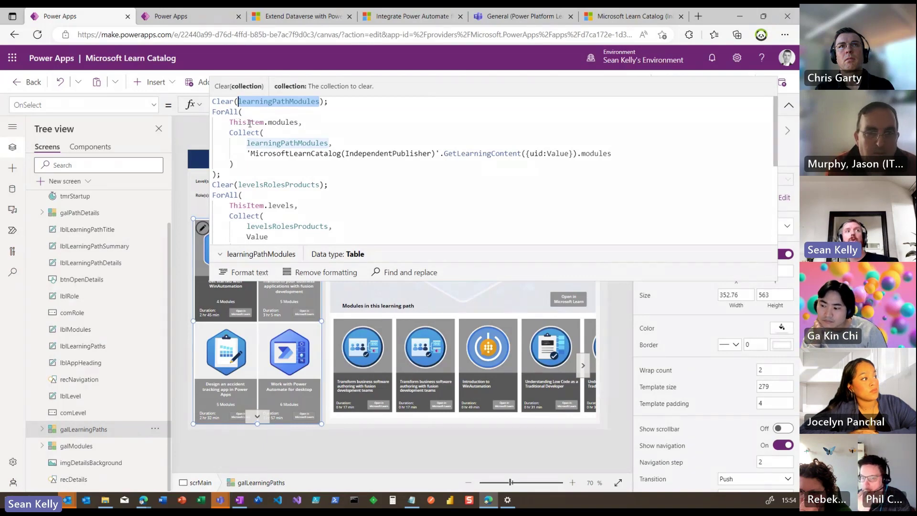
Step: Trace the Collect of GetLearningContent .modules into learningPathModules, check galModules' source, reselect galLearningPaths
left_click_drag(268, 123, 300, 123)
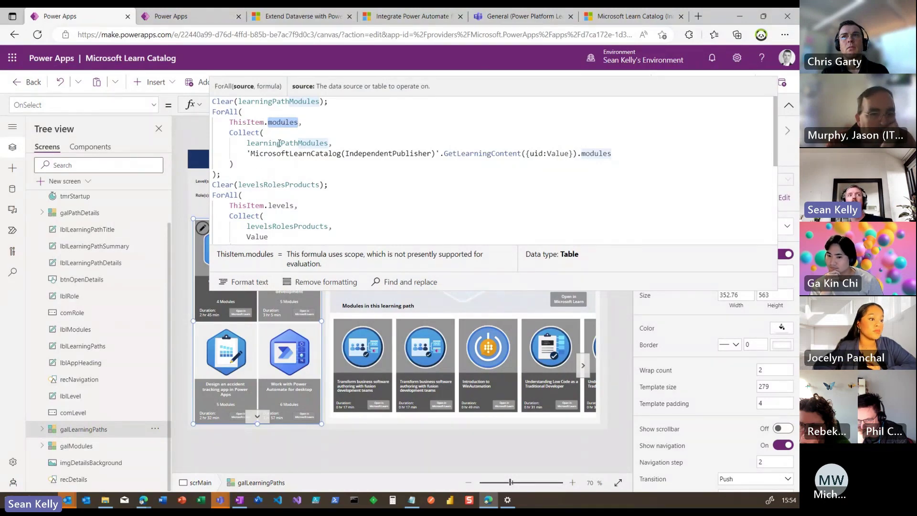
left_click_drag(246, 143, 329, 143)
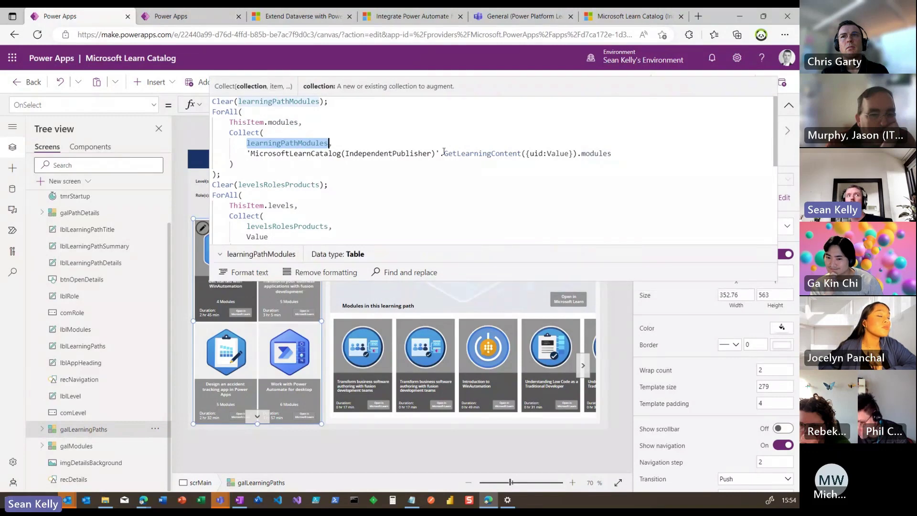
left_click_drag(440, 154, 534, 153)
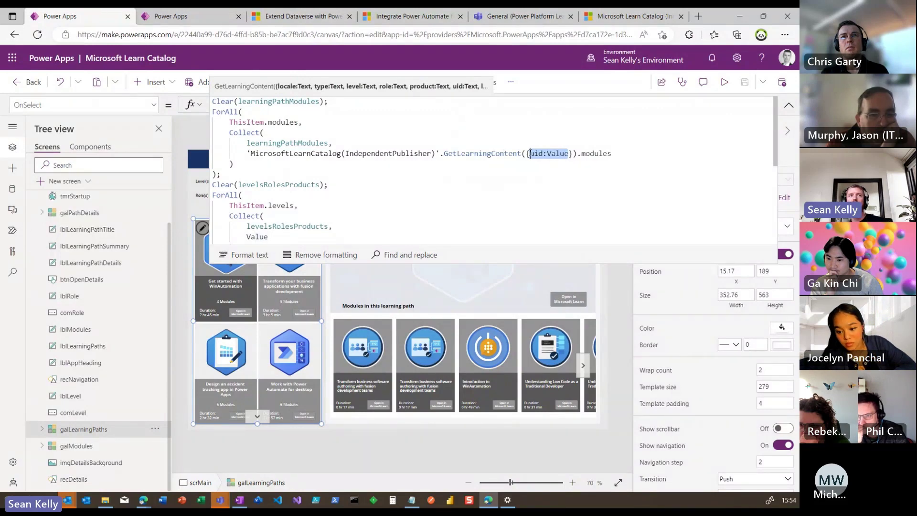
left_click_drag(611, 153, 578, 153)
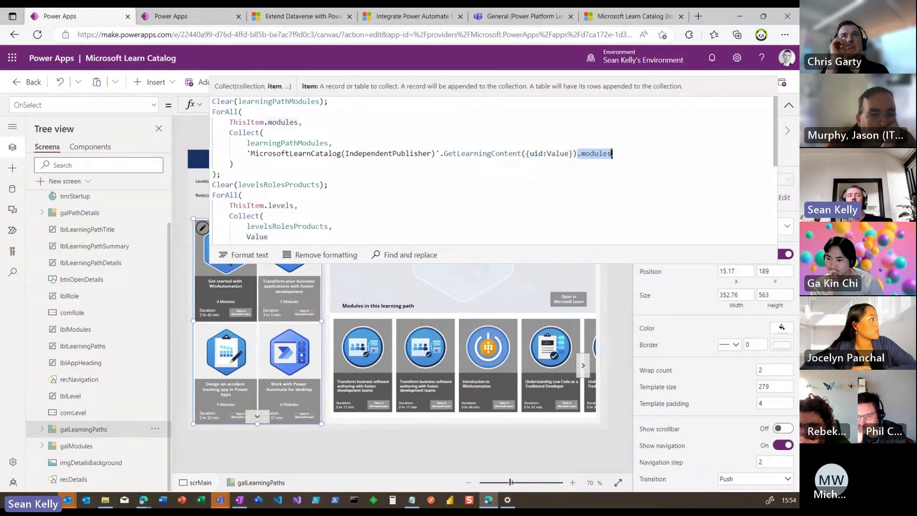
left_click(449, 379)
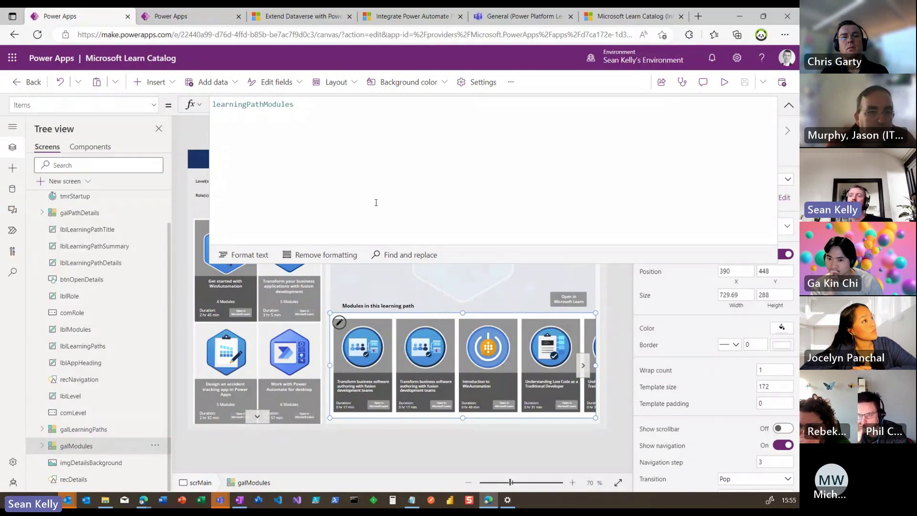
left_click(789, 105)
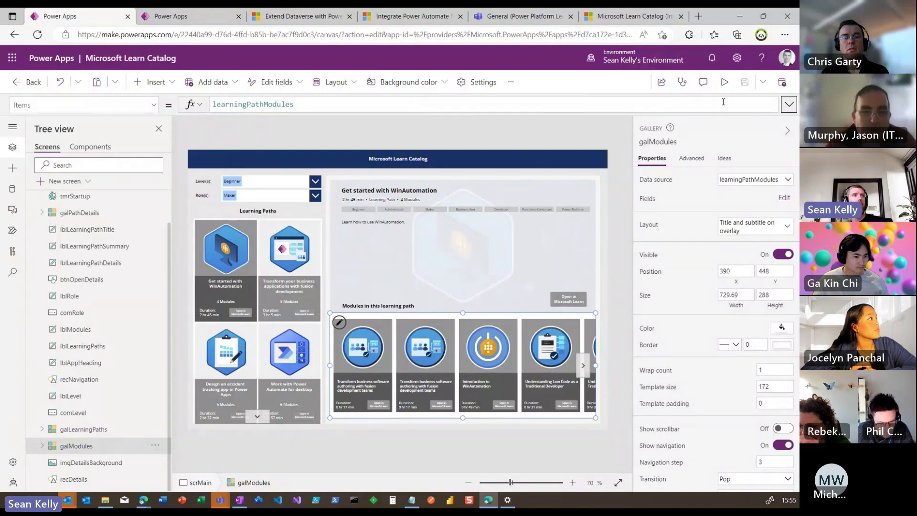
left_click(261, 336)
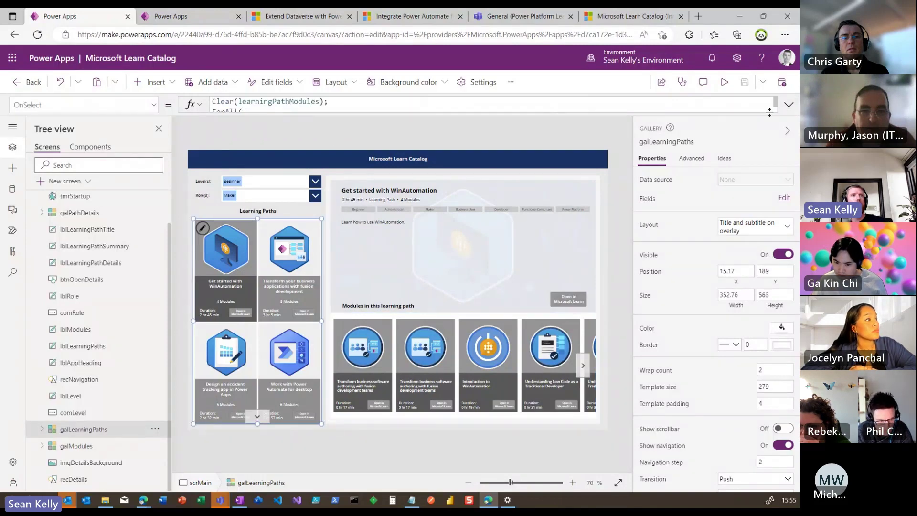
Step: Expand the OnSelect formula and highlight the levelsRolesProducts collection and ThisItem.levels field
left_click(557, 104)
scroll(534, 181, "down", 3)
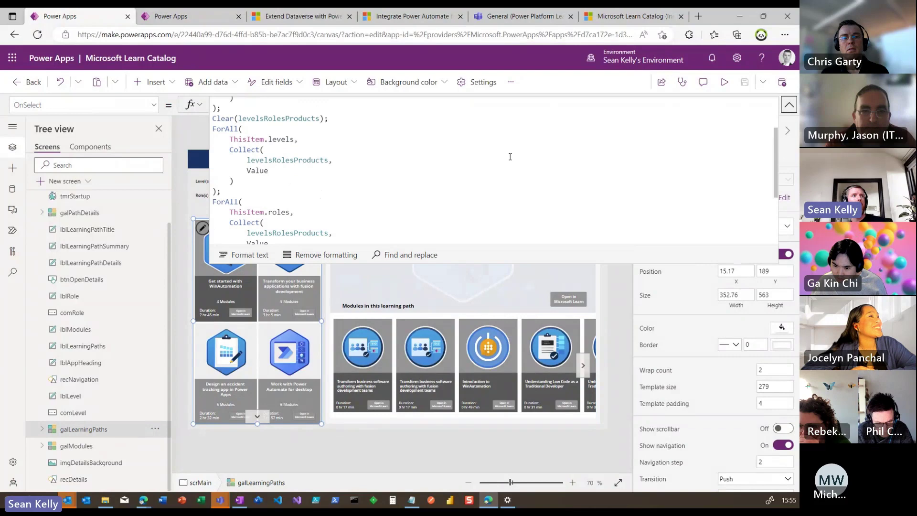
scroll(397, 174, "up", 3)
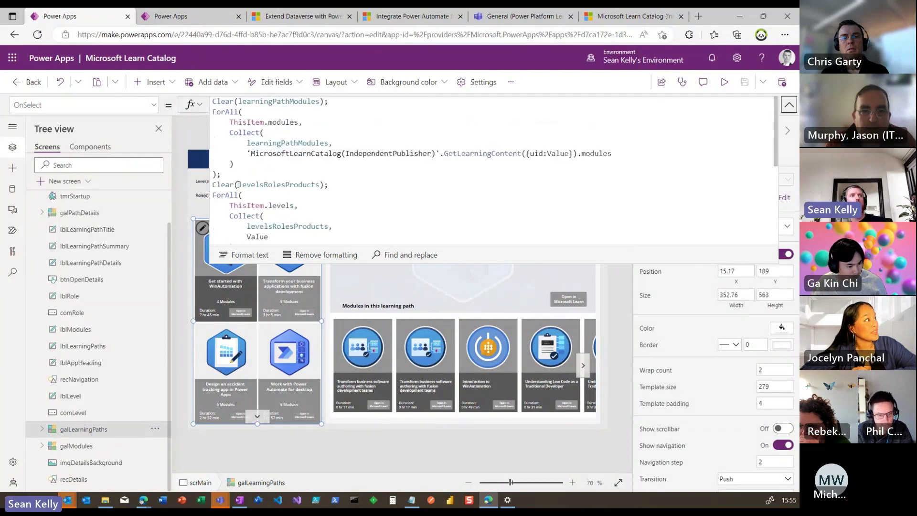
left_click_drag(237, 185, 321, 185)
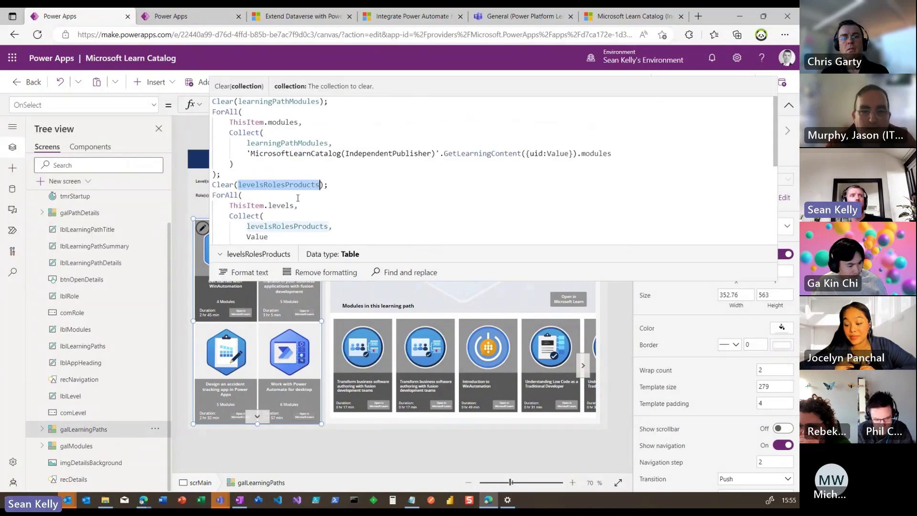
scroll(292, 199, "down", 1)
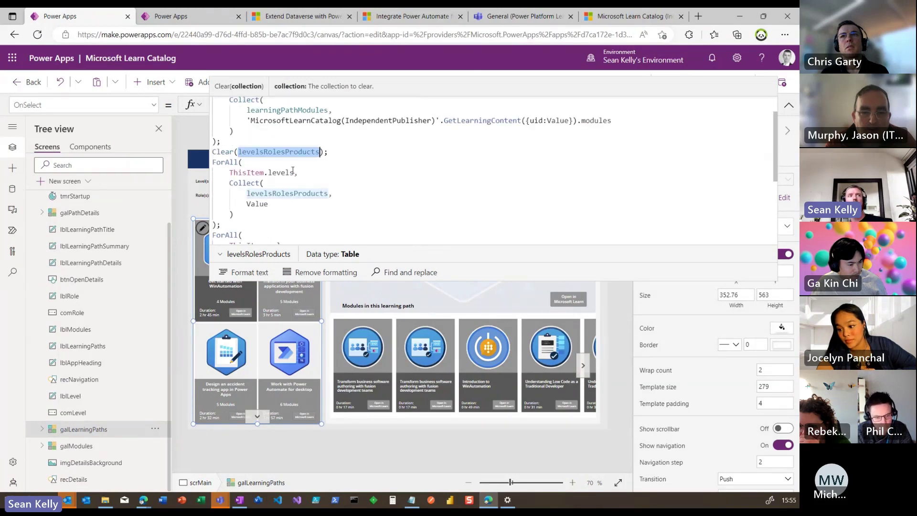
left_click_drag(294, 172, 264, 172)
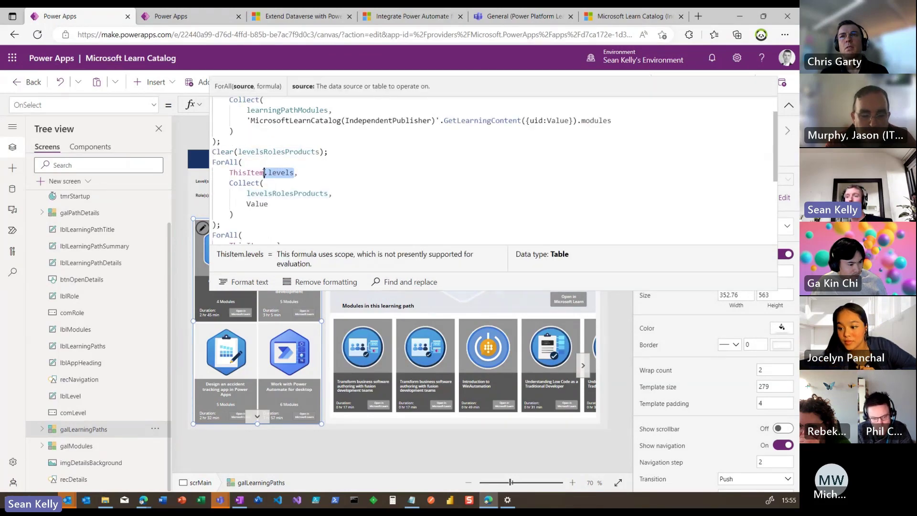
Step: Highlight the .roles and .products fields, then bring up the JSON run output window
scroll(268, 182, "down", 1)
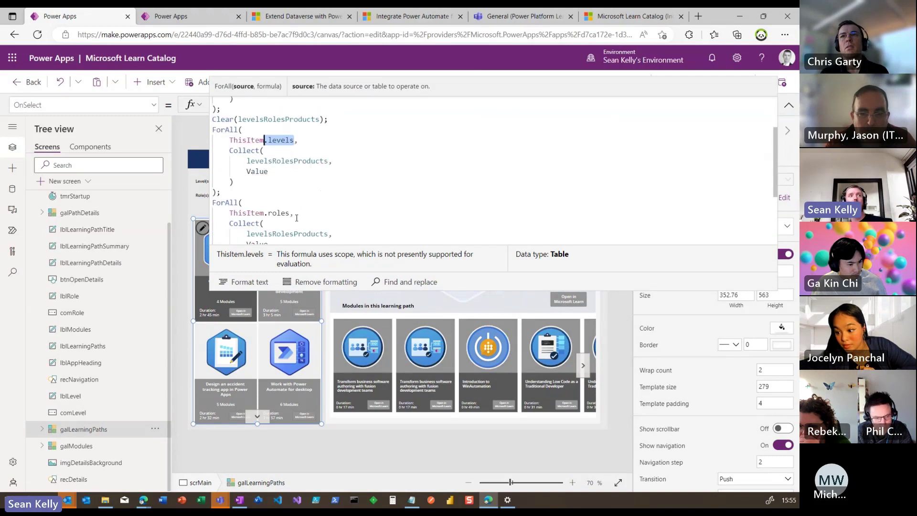
left_click_drag(289, 213, 268, 213)
scroll(300, 217, "down", 1)
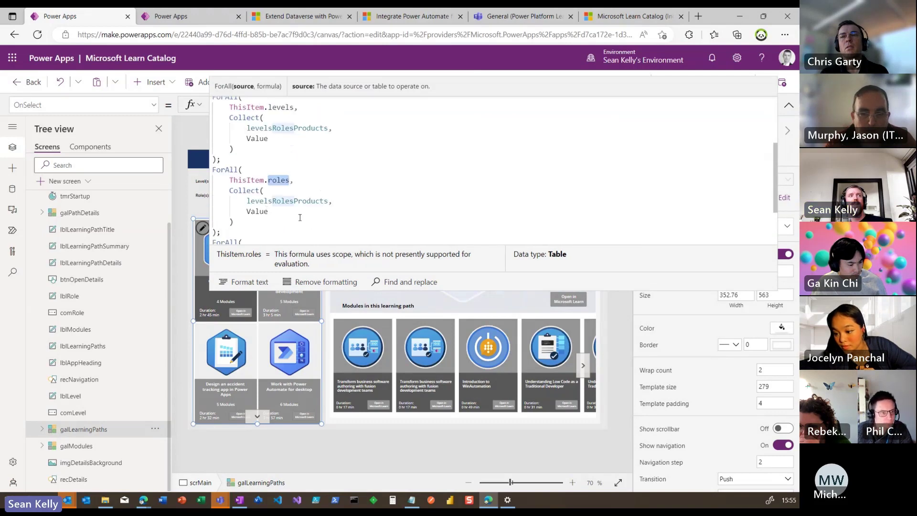
scroll(300, 217, "down", 2)
left_click_drag(303, 187, 264, 187)
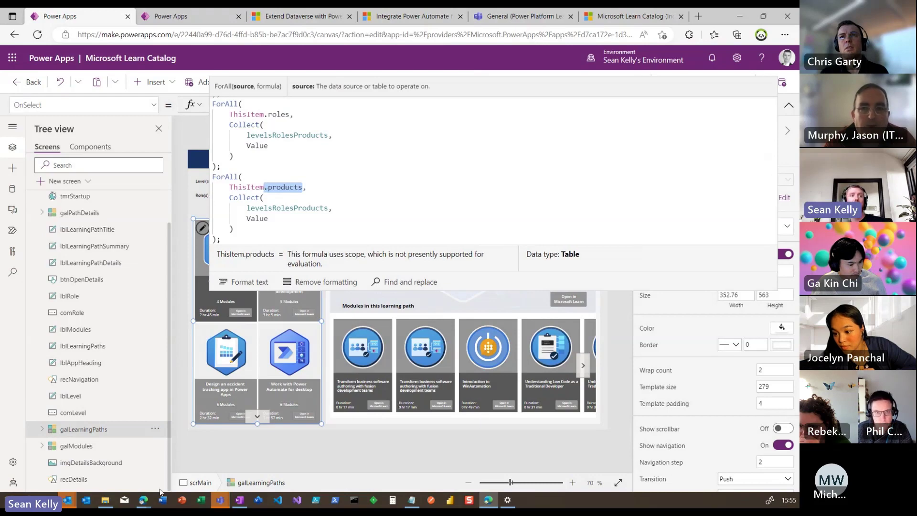
left_click(143, 499)
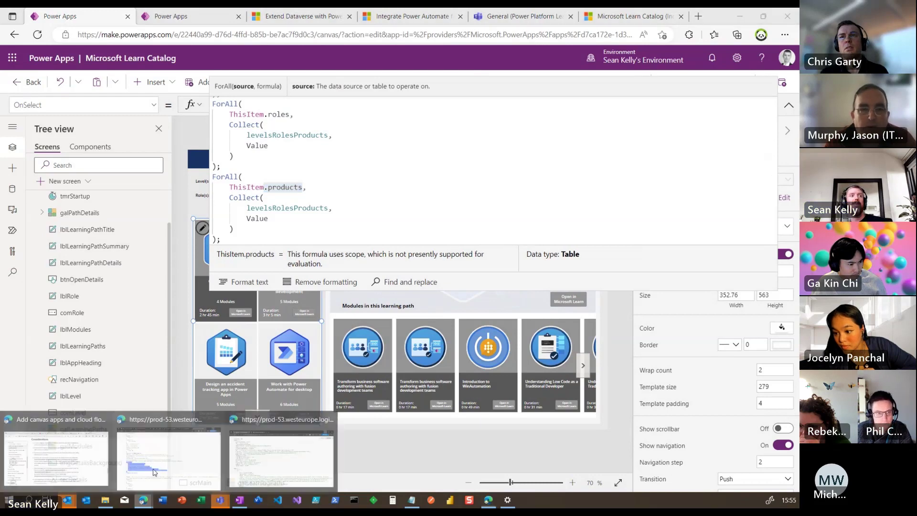
left_click(177, 446)
Step: Highlight Linux on Azure's levels, roles and products arrays in the JSON run output
scroll(95, 230, "up", 3)
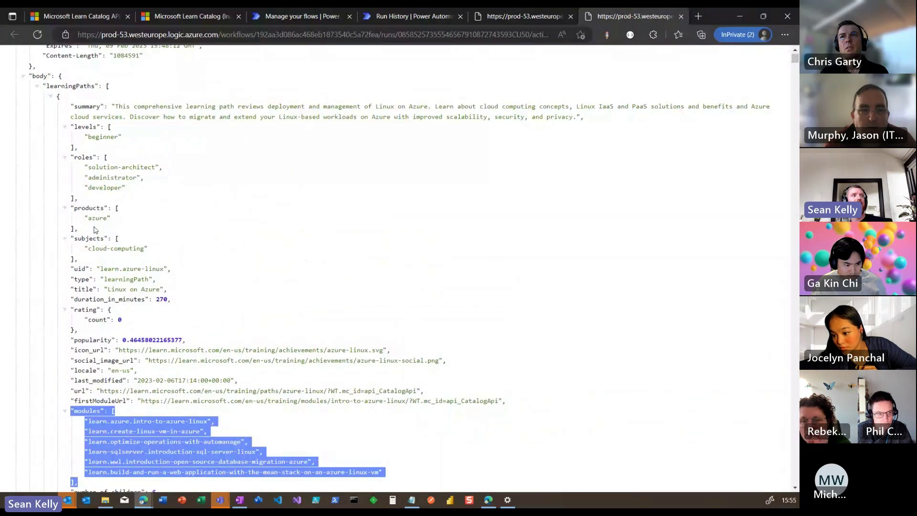
left_click_drag(95, 229, 70, 124)
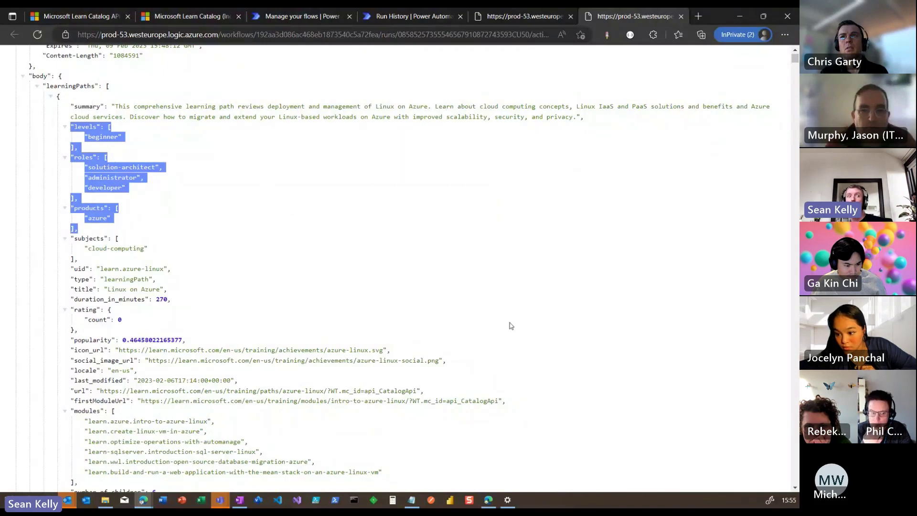
Step: Return to Power Apps Studio and collapse the expanded formula bar
left_click(487, 500)
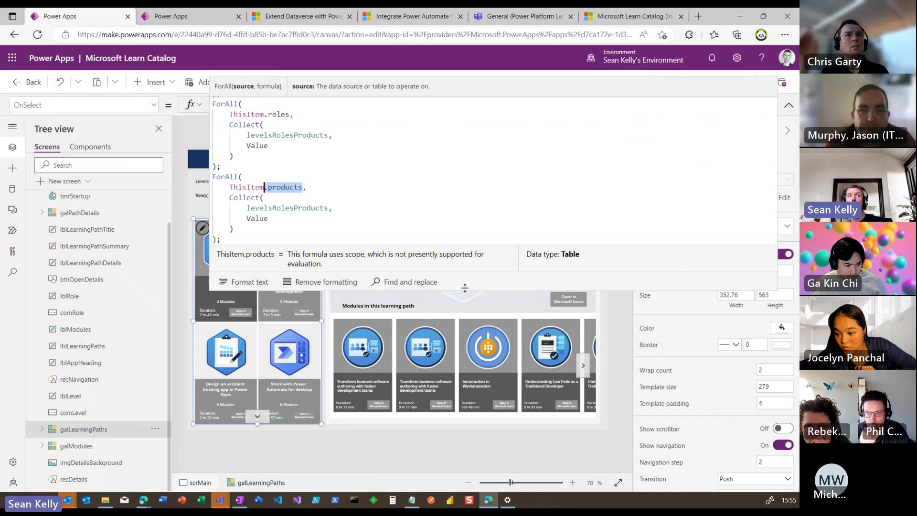
left_click(194, 18)
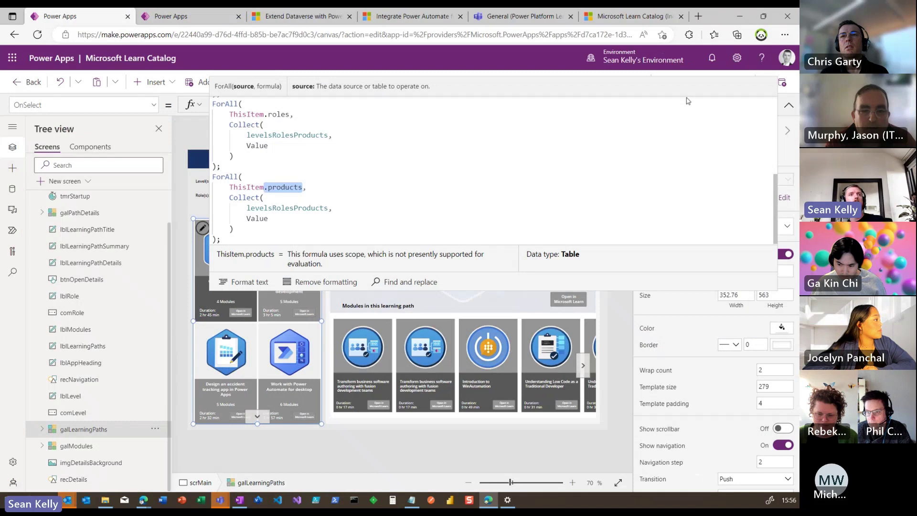
left_click(789, 105)
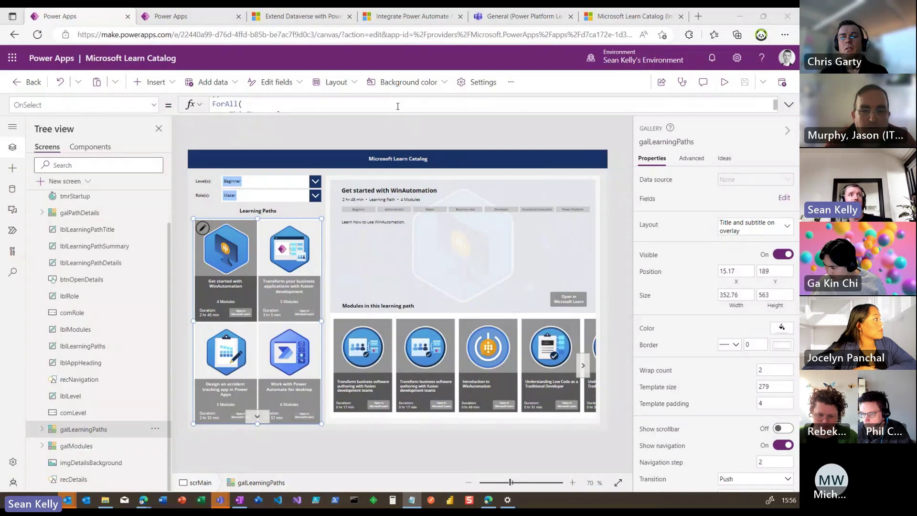
left_click(302, 273)
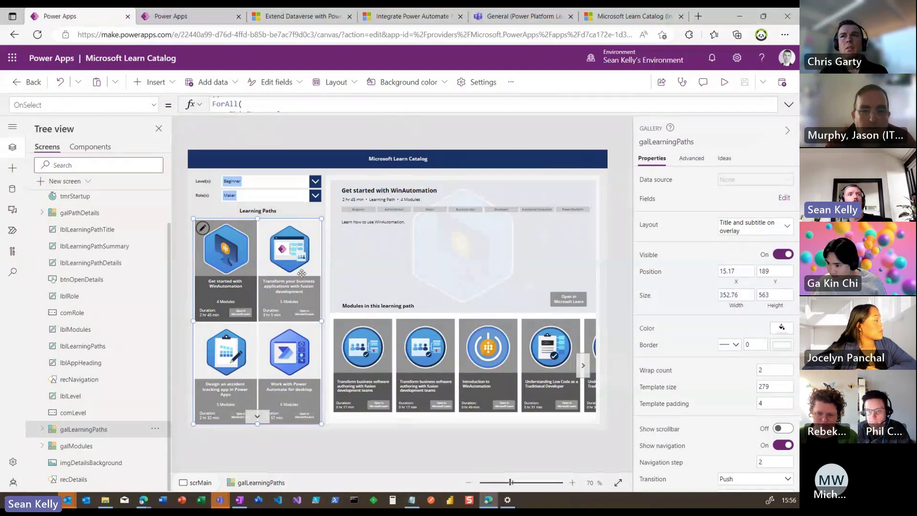
Step: Show the gallery's full Items formula filtering GetLearningContent by level, role and varProduct
left_click(153, 108)
scroll(44, 234, "down", 3)
scroll(44, 244, "up", 3)
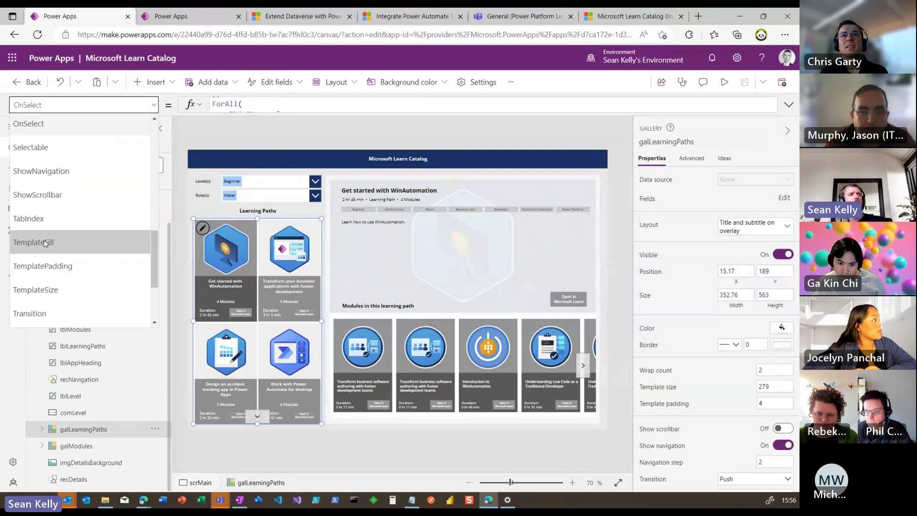
scroll(44, 244, "up", 2)
left_click(29, 217)
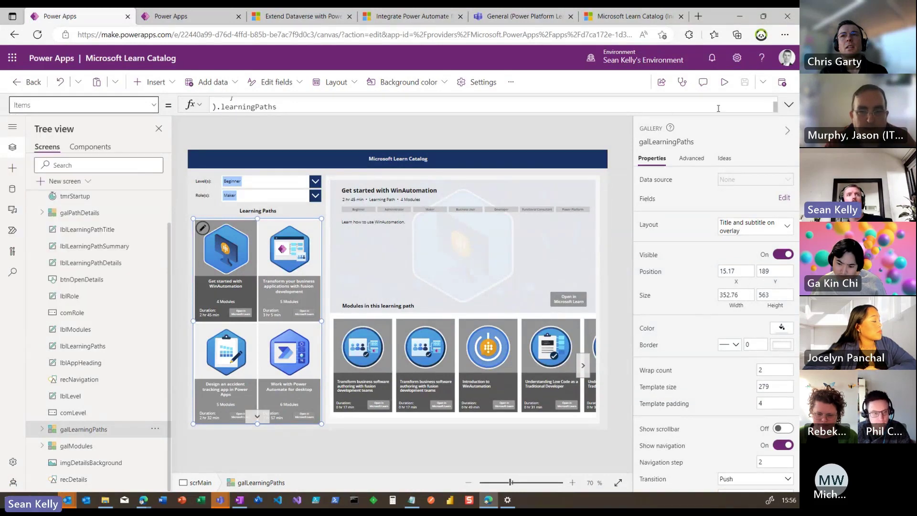
left_click(788, 105)
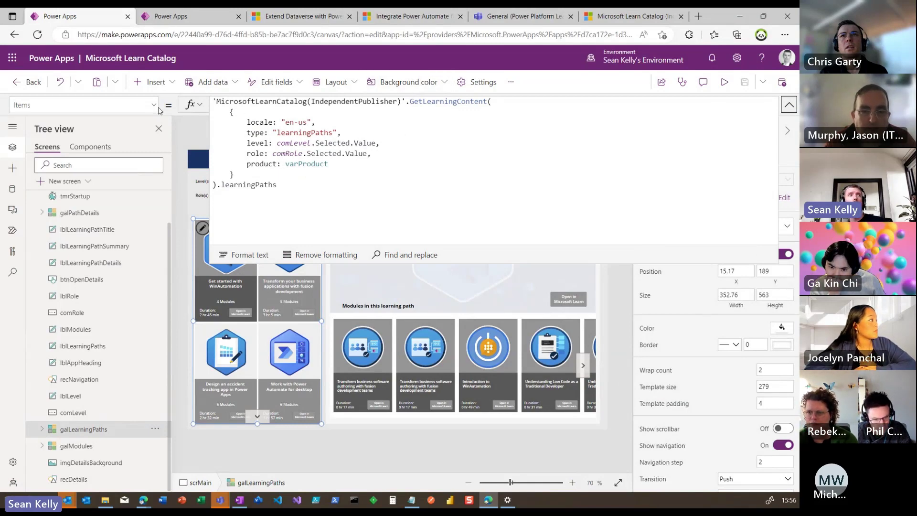
scroll(86, 248, "up", 2)
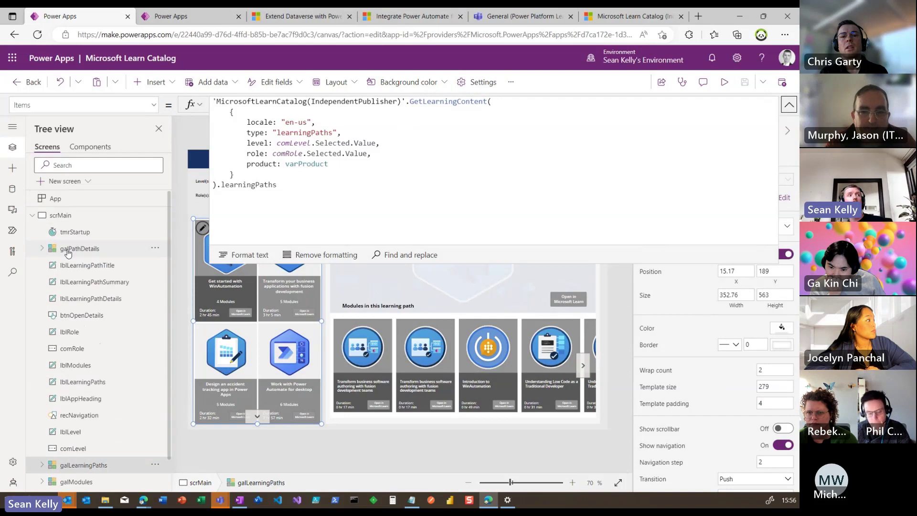
Step: Show the App's OnStart formula and select the power-platform value in its Switch
left_click(56, 198)
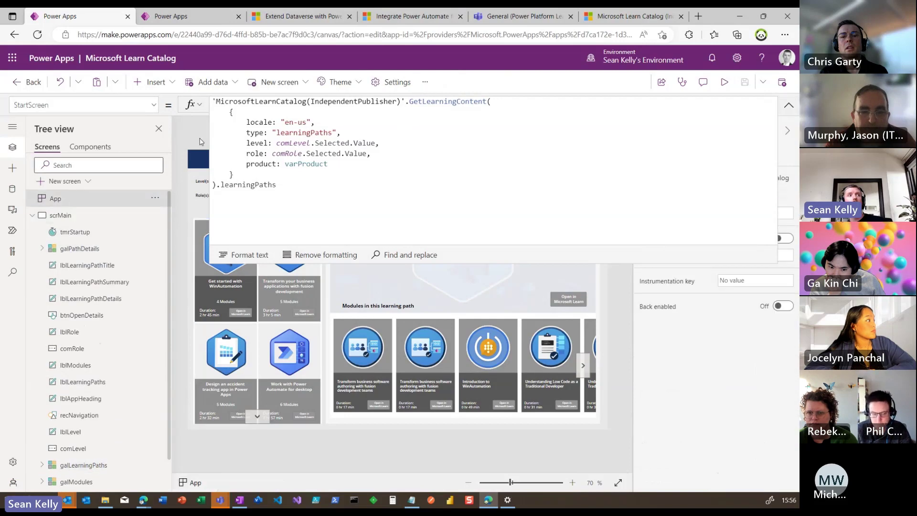
left_click(153, 105)
left_click(33, 268)
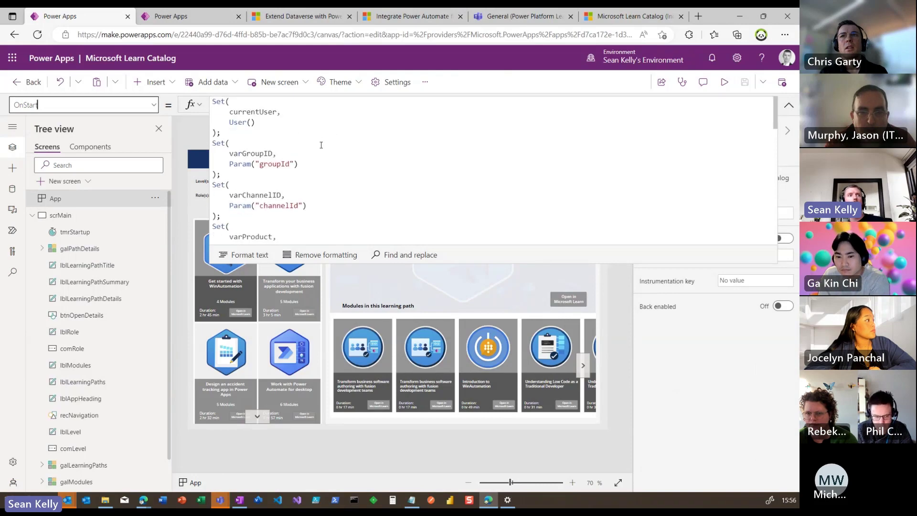
scroll(311, 149, "down", 1)
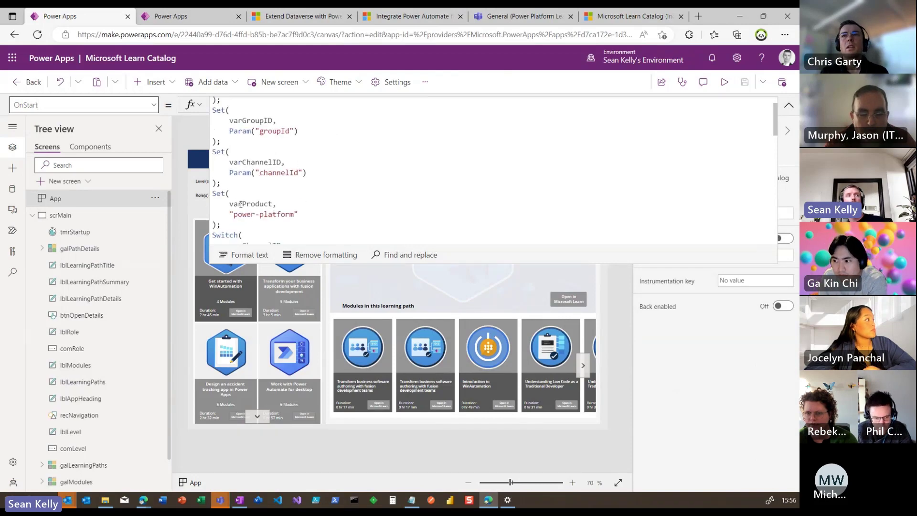
left_click_drag(230, 206, 229, 182)
scroll(282, 198, "down", 1)
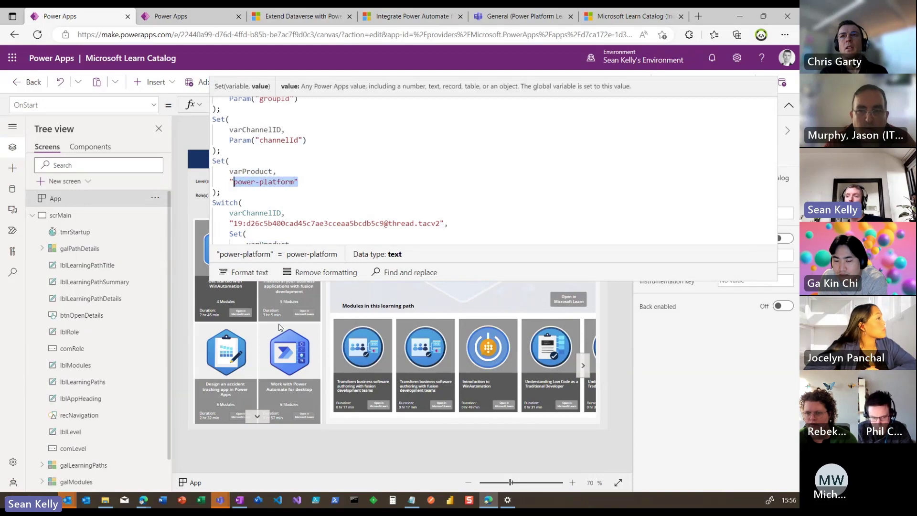
key("shift+Right")
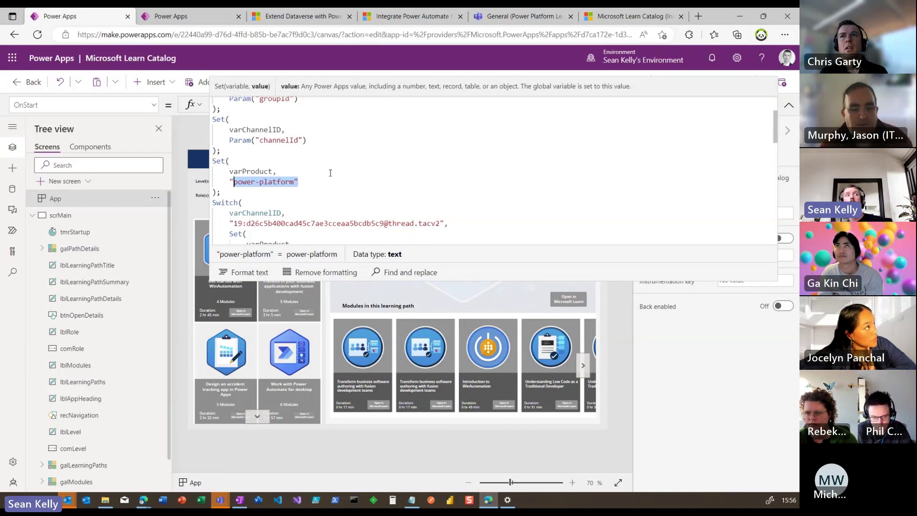
Step: Highlight varChannelID, varProduct and the power-apps thread ID, then switch to the Teams General channel
scroll(308, 192, "down", 1)
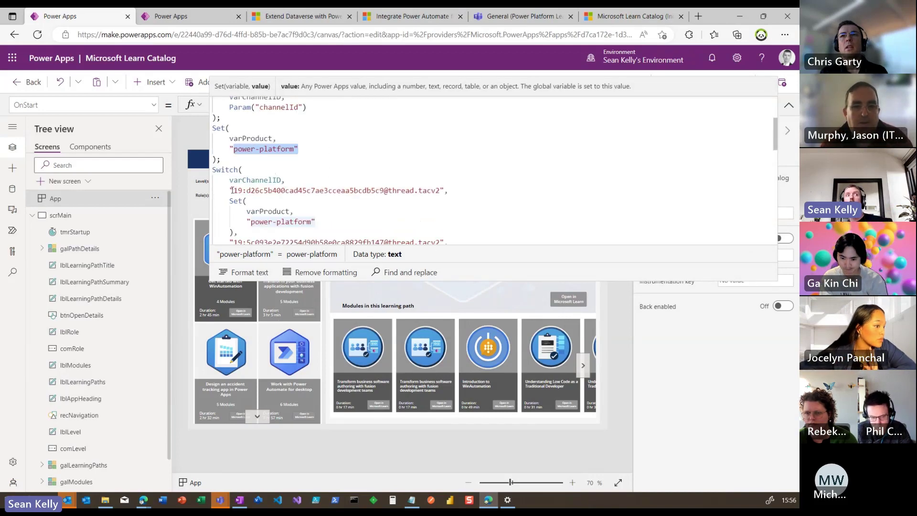
left_click_drag(229, 180, 286, 180)
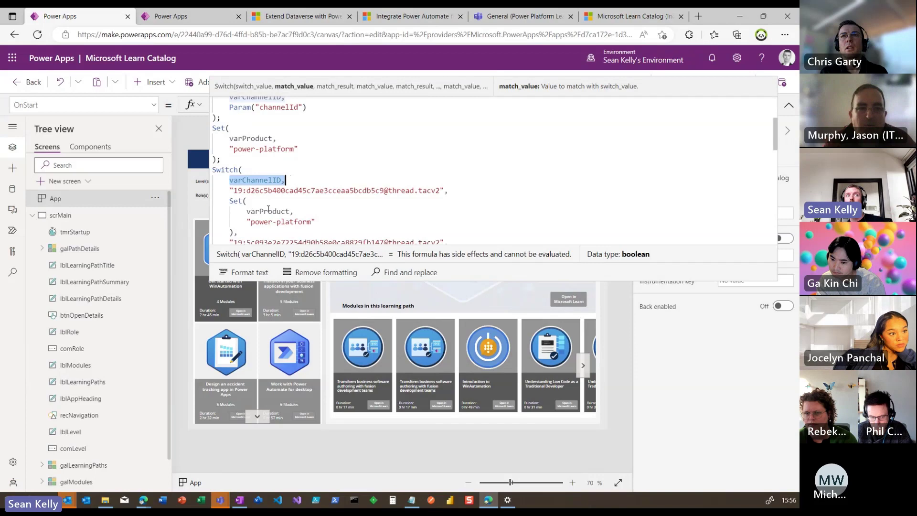
scroll(268, 210, "down", 2)
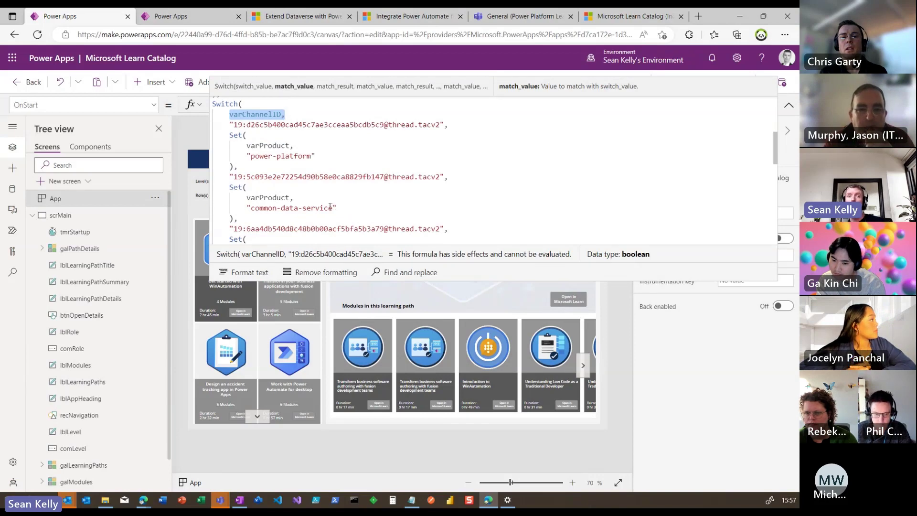
scroll(330, 207, "down", 1)
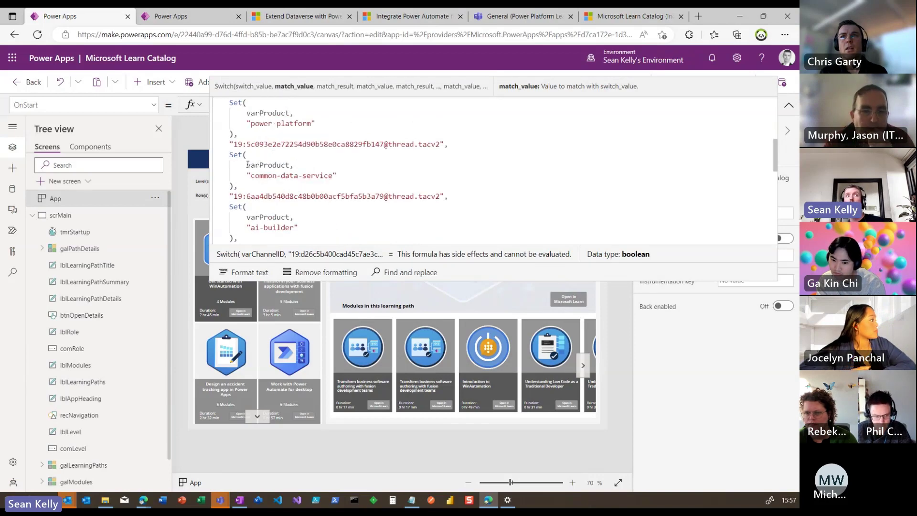
left_click_drag(247, 164, 286, 166)
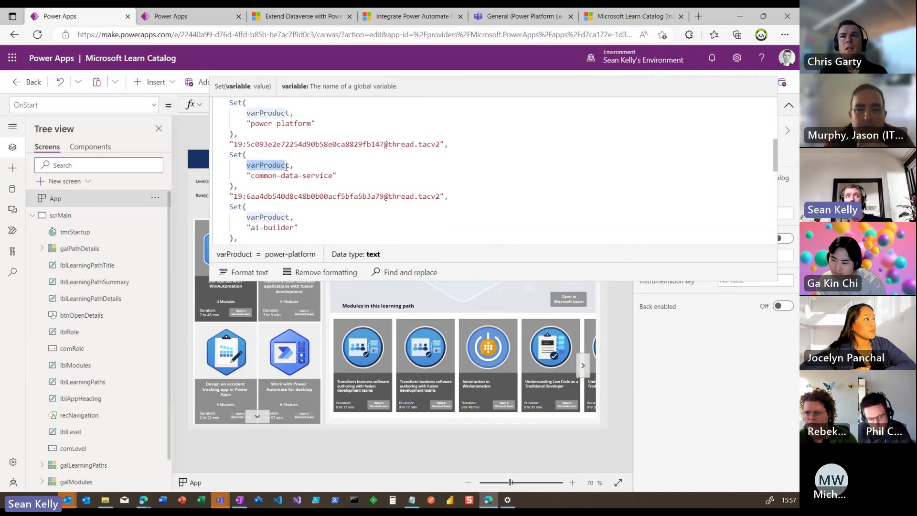
scroll(286, 169, "down", 1)
scroll(274, 191, "down", 1)
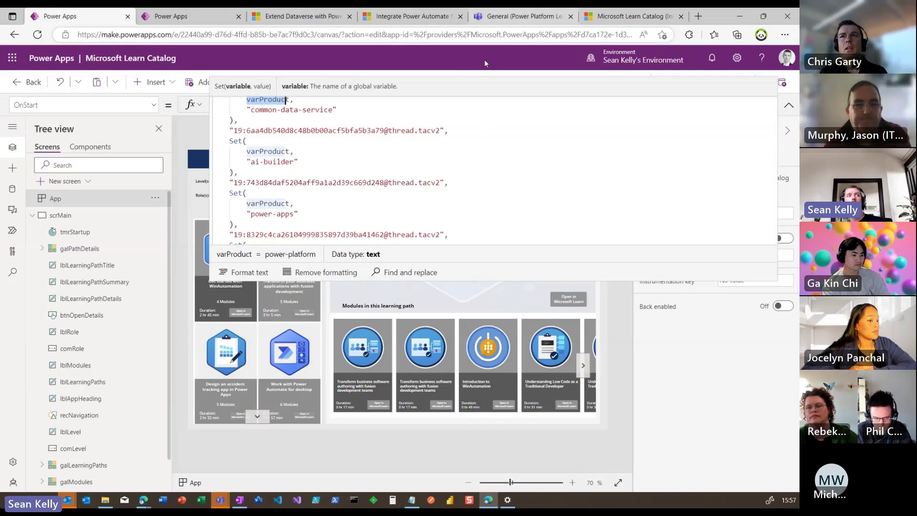
left_click_drag(231, 182, 442, 182)
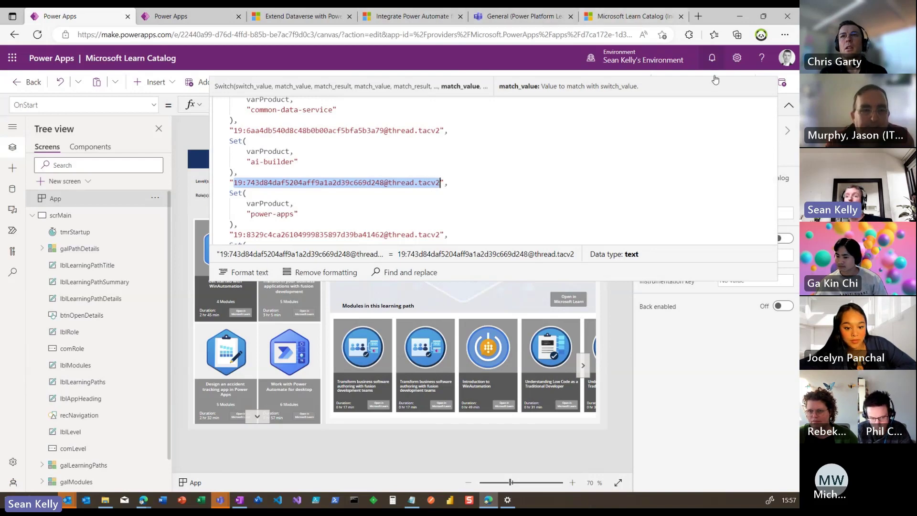
left_click(525, 16)
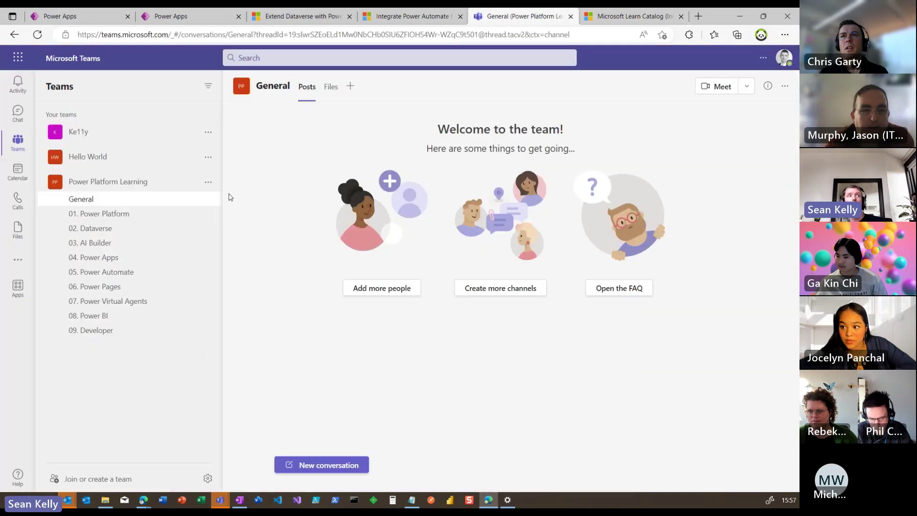
Step: Review the Learn Catalog tabs in the 03. AI Builder and 04. Power Apps channels, then go to 05. Power Automate
left_click(97, 244)
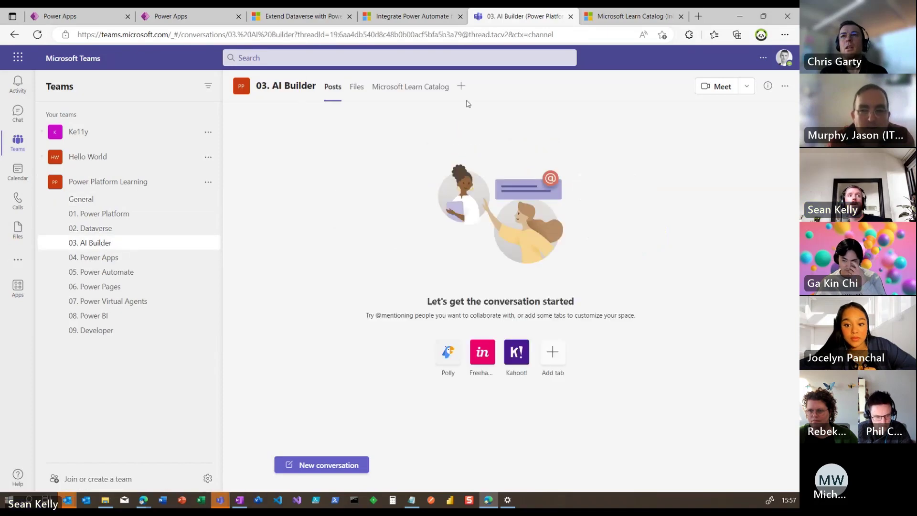
left_click(420, 94)
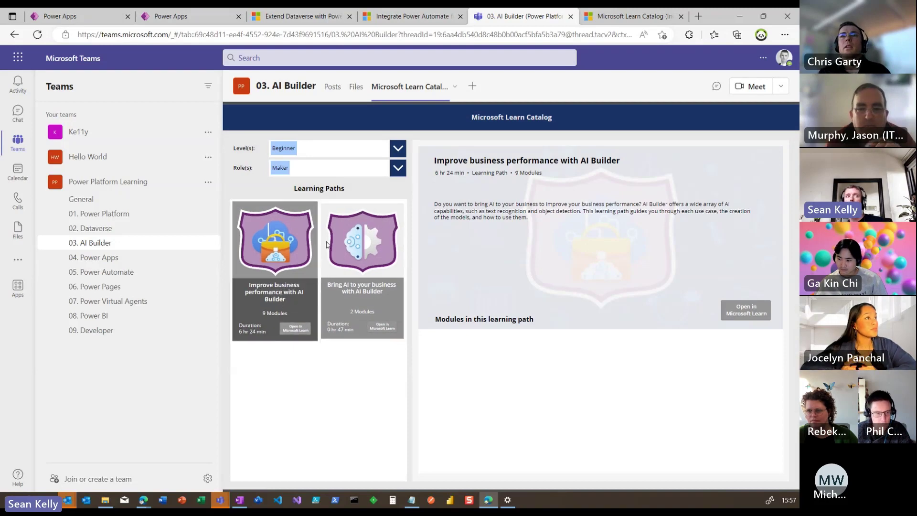
left_click(102, 260)
left_click(425, 88)
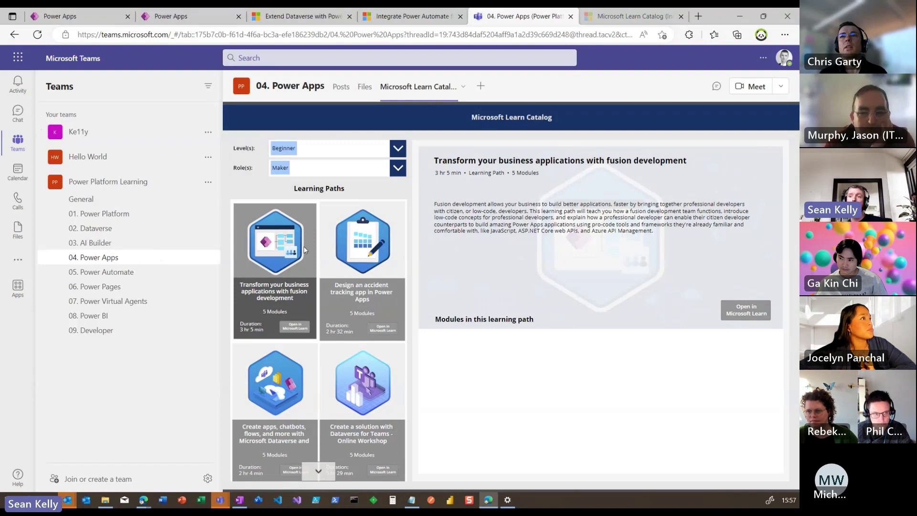
left_click(290, 253)
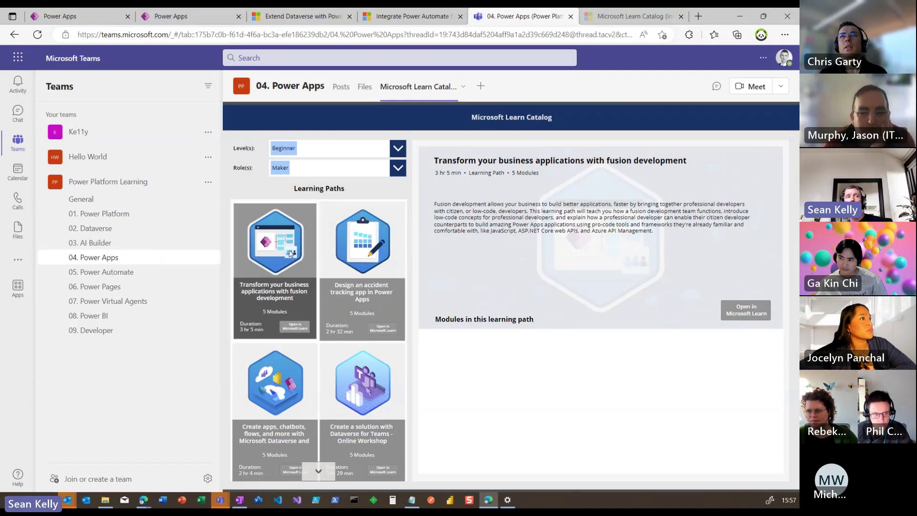
left_click(130, 277)
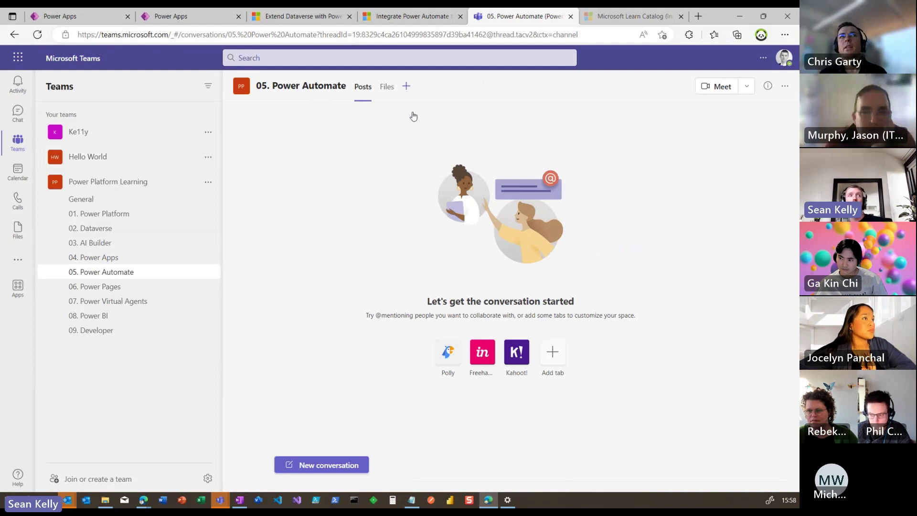
Step: Add a Microsoft Learn Catalog tab to the 05. Power Automate channel with channel posting turned off
left_click(406, 87)
left_click(257, 177)
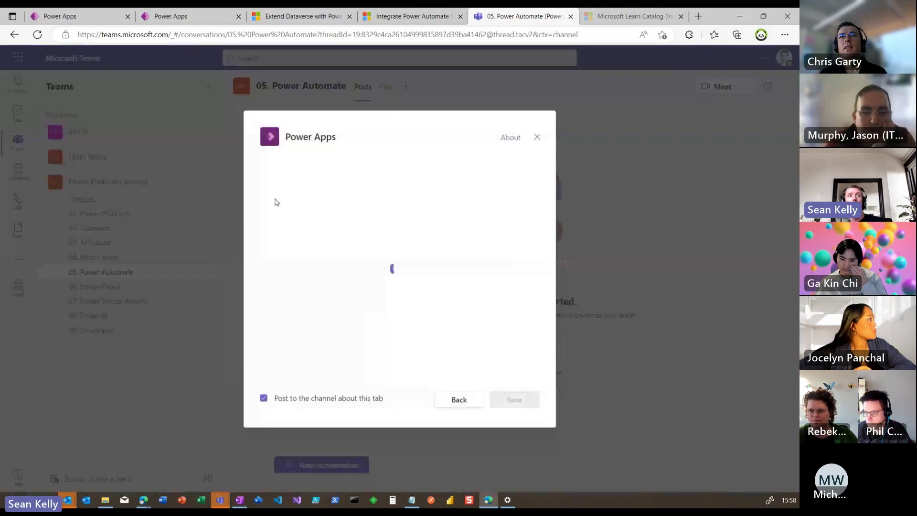
left_click(263, 398)
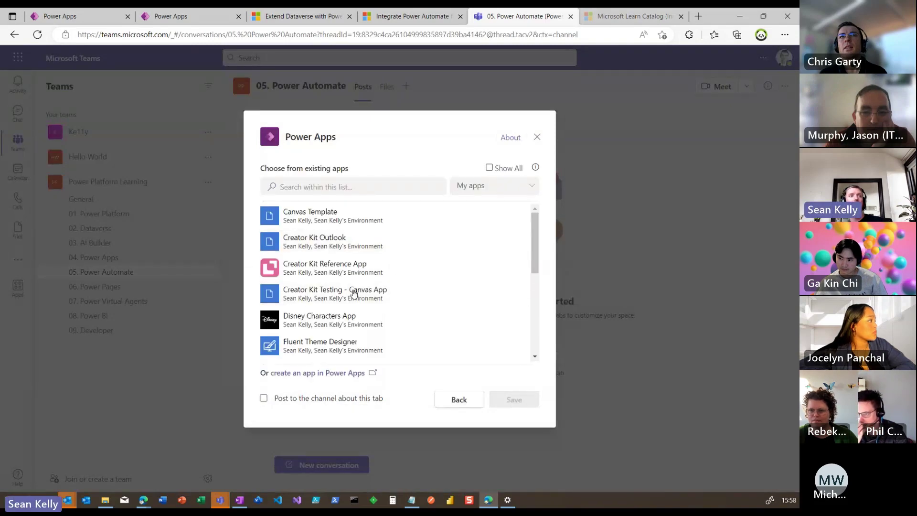
scroll(353, 293, "down", 3)
left_click(348, 300)
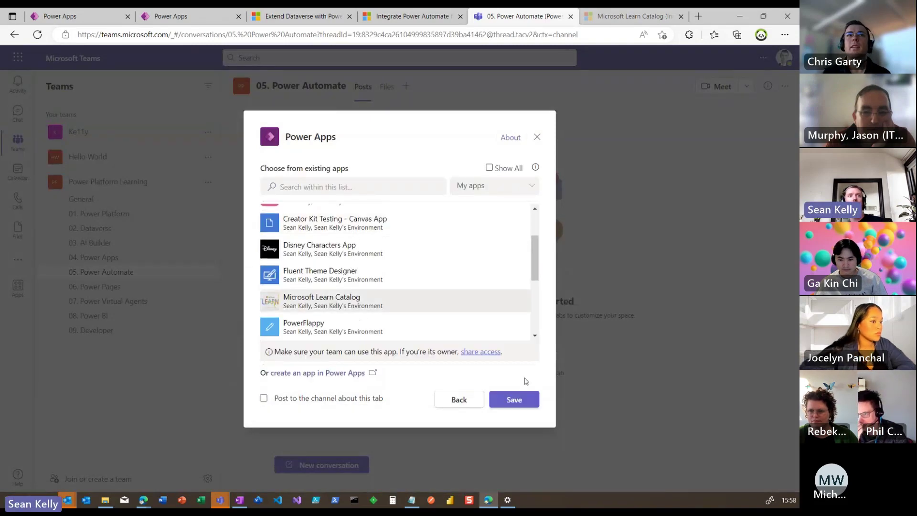
left_click(508, 400)
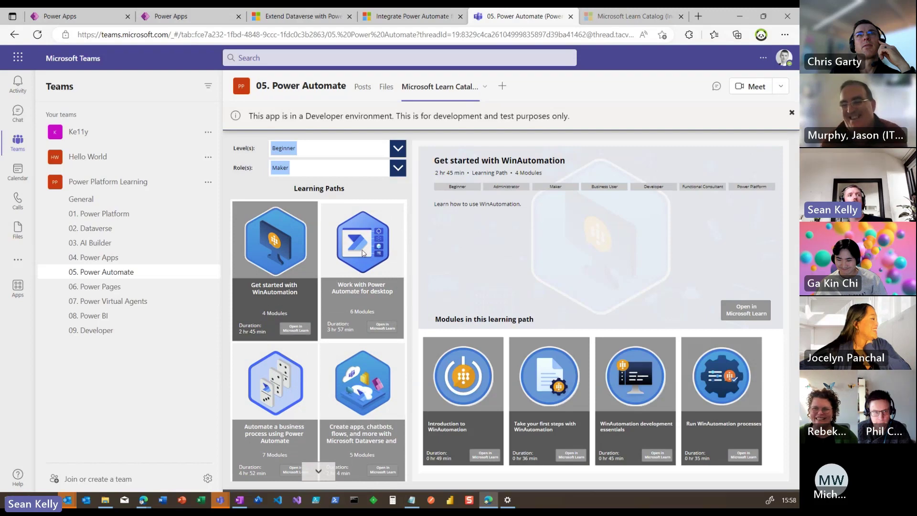
Step: View the Work with Power Automate for desktop path details, then switch to the connector documentation
left_click(376, 277)
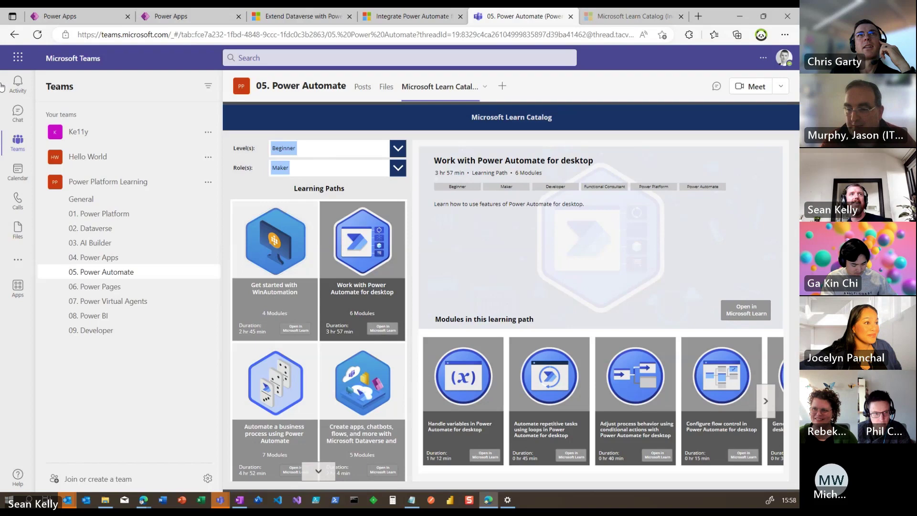
left_click(621, 16)
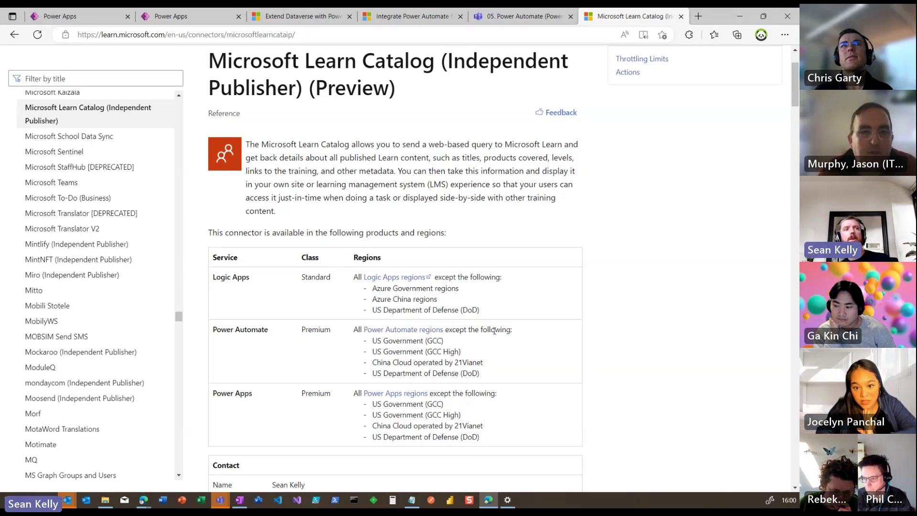
Step: Scroll the connector docs, then bring up the Learn Catalog API overview article in the other Edge window
scroll(491, 333, "down", 4)
scroll(491, 333, "down", 12)
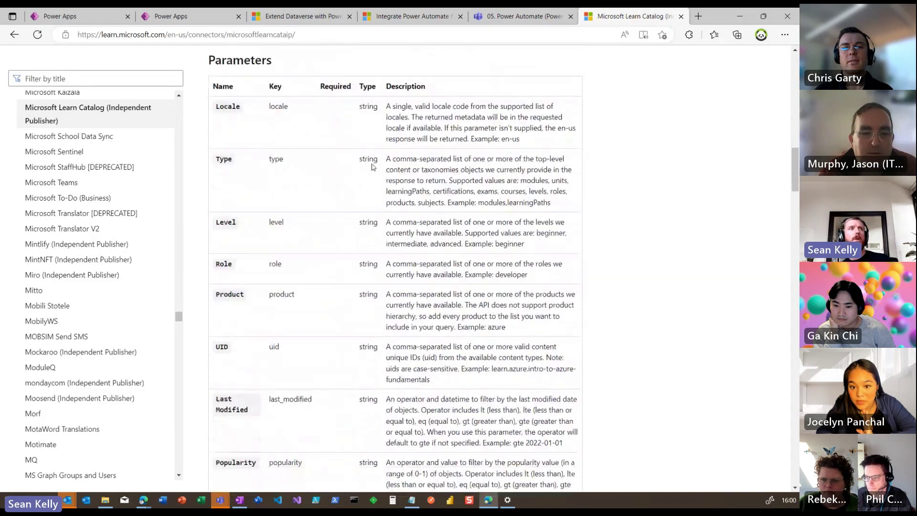
left_click(143, 500)
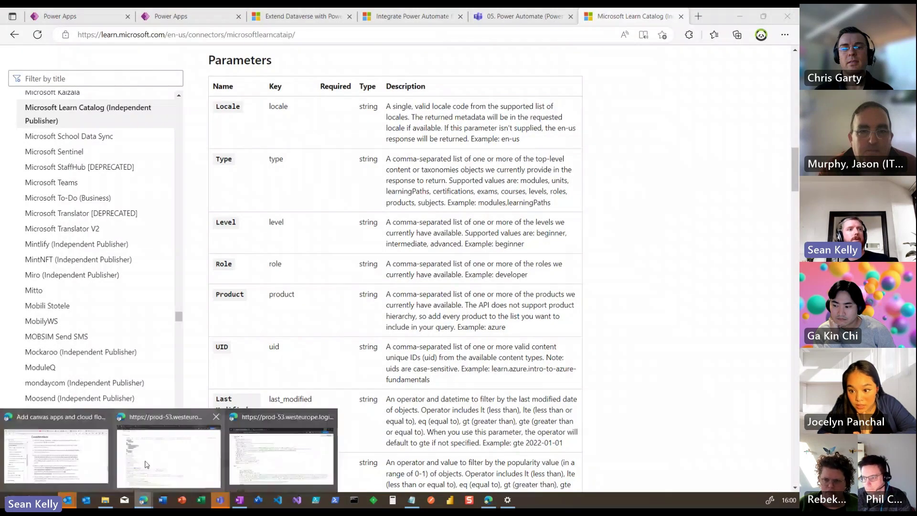
left_click(145, 465)
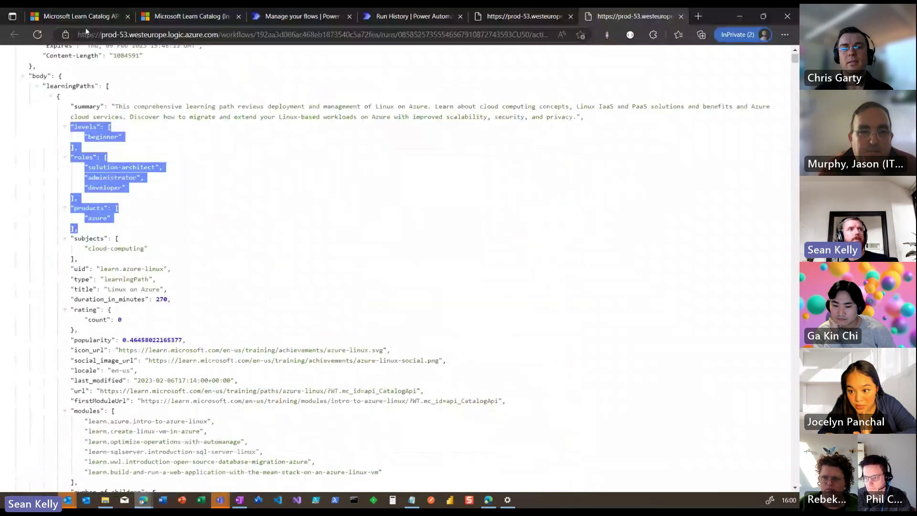
left_click(77, 16)
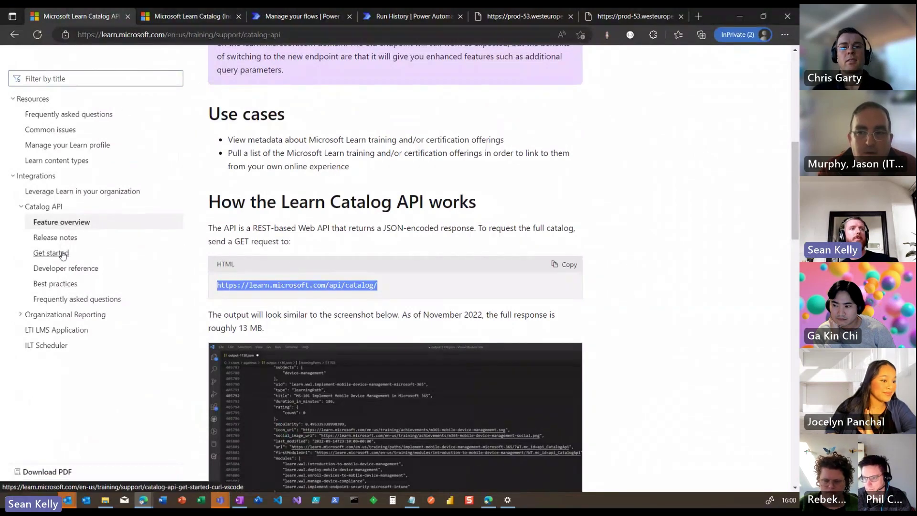
Step: Skim the Catalog API overview, then return to the connector's Parameters table
scroll(303, 242, "down", 5)
scroll(302, 242, "down", 12)
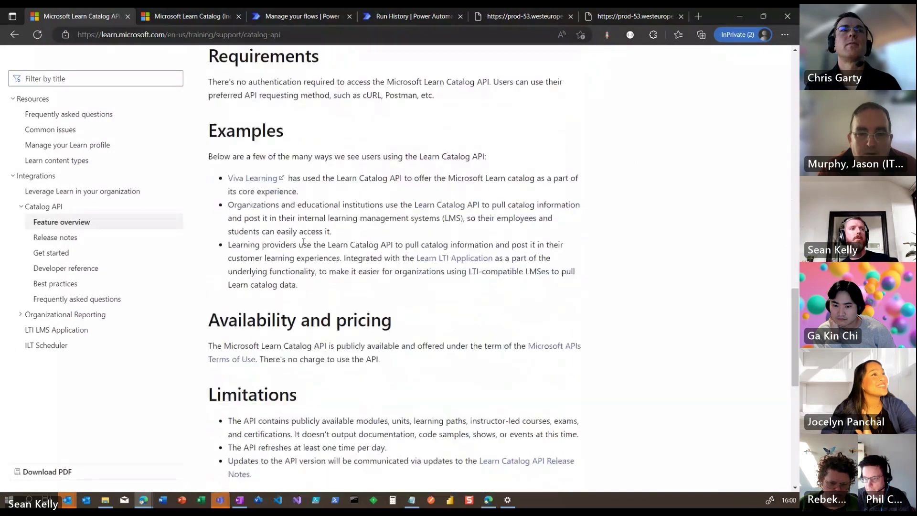
scroll(303, 242, "up", 6)
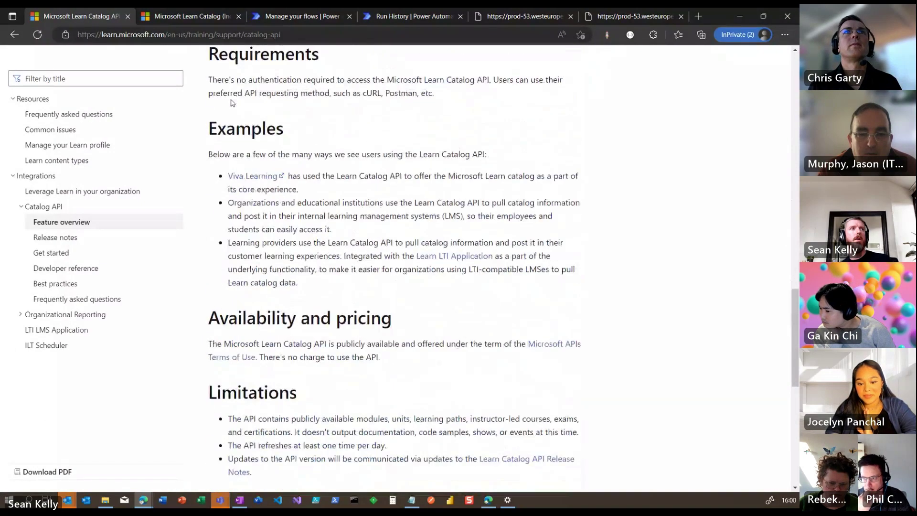
left_click(203, 17)
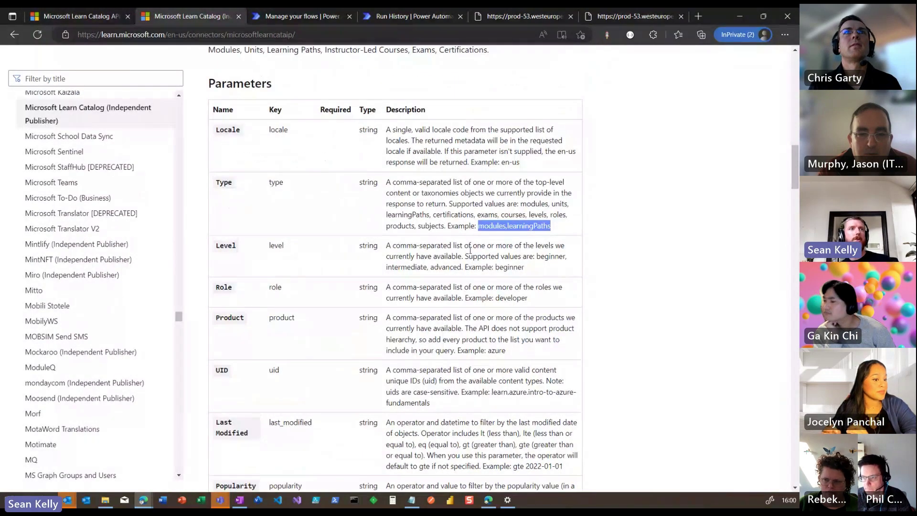
Step: Highlight the Type parameter's supported values, from modules through subjects
left_click(524, 204)
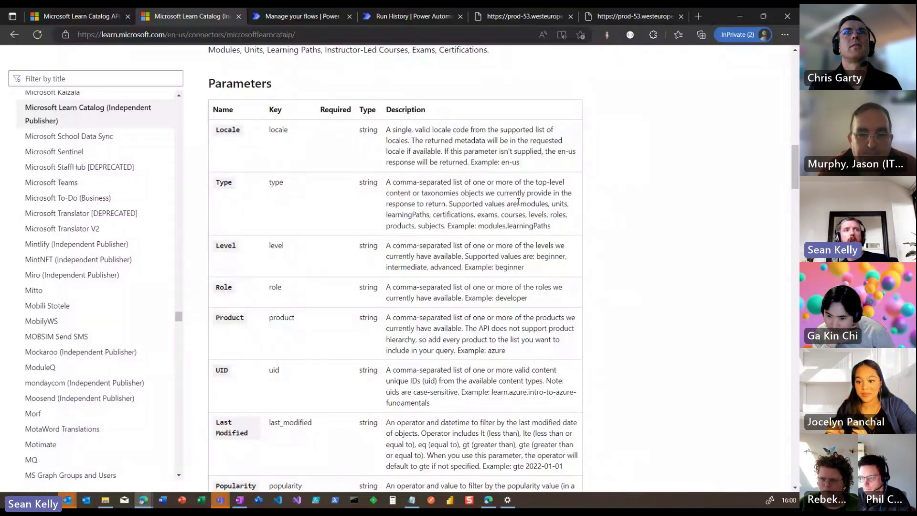
left_click_drag(520, 203, 443, 228)
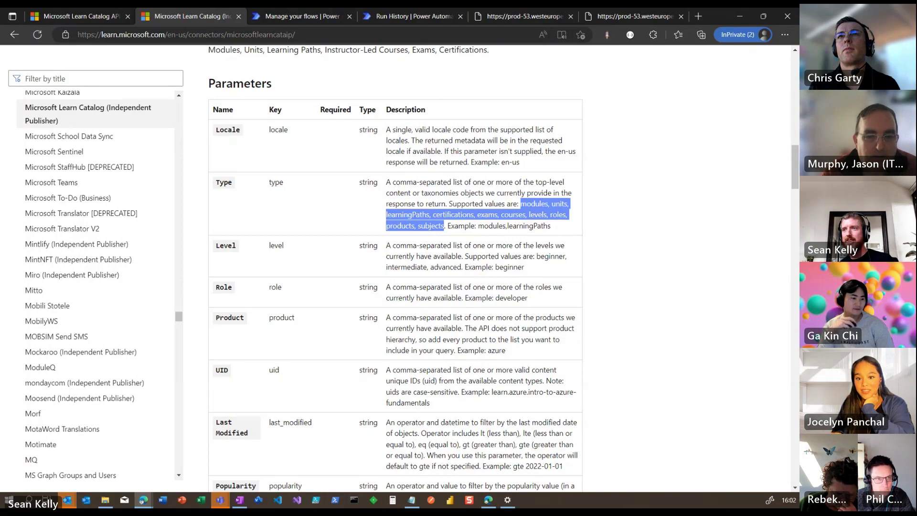
key("alt+Tab")
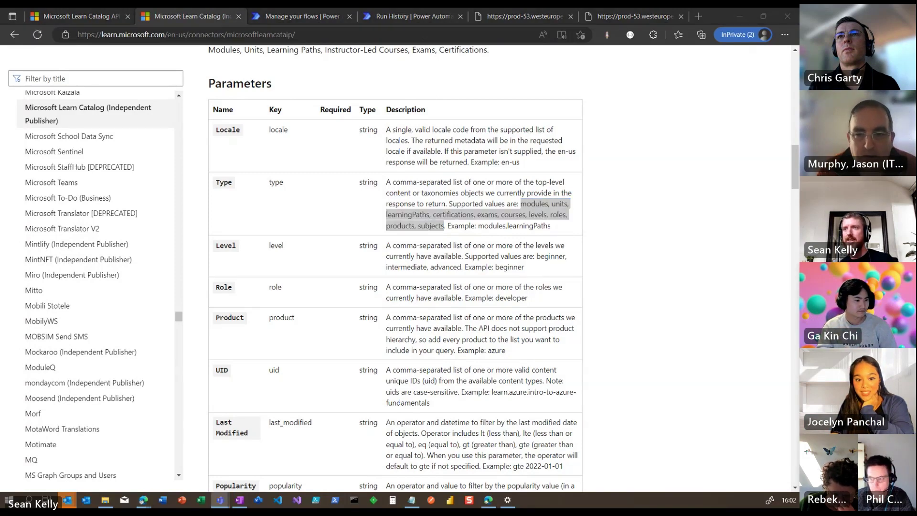